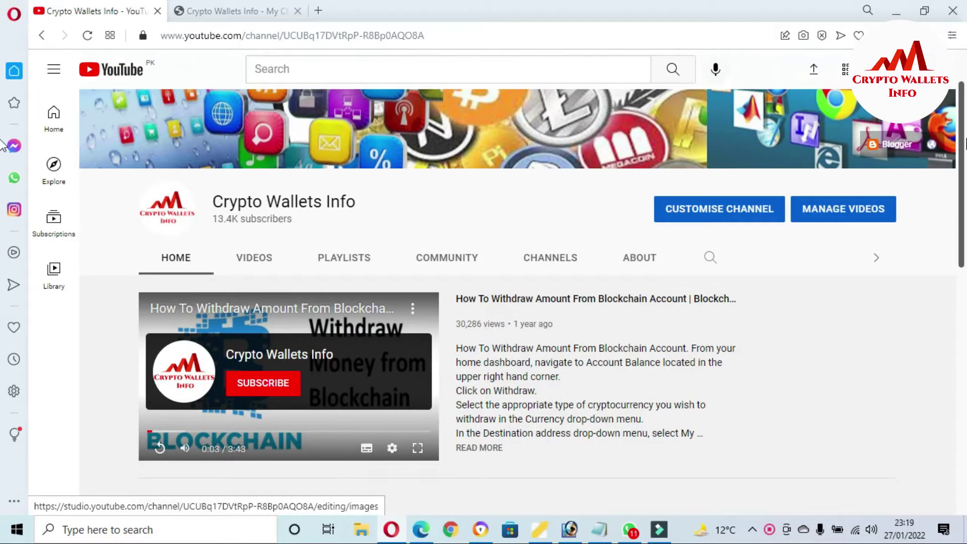
- Scroll down the channel page until the row of recent Metamask uploads appears
scroll(963, 235, down, 4)
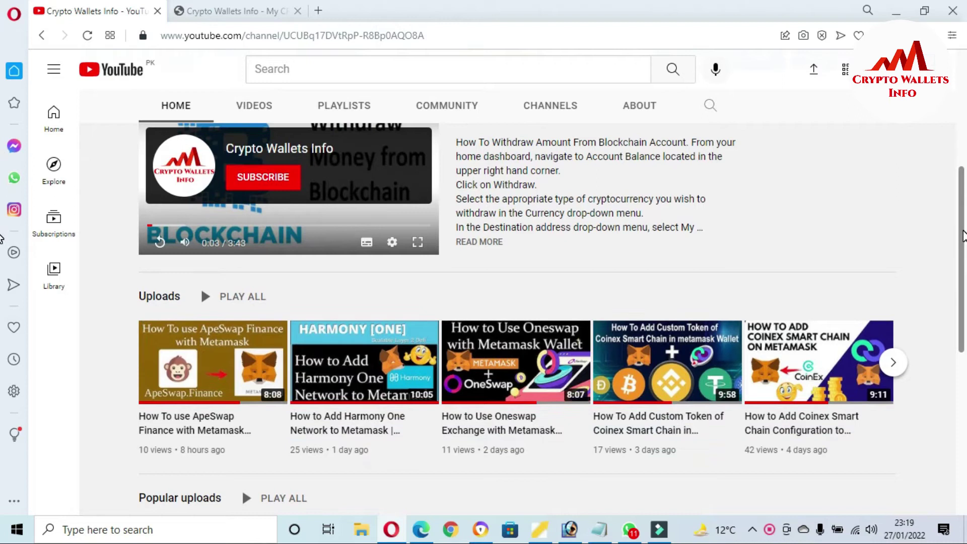
- Scroll back to the channel header and highlight the name 'Crypto Wallets Info'
drag(963, 236, 965, 79)
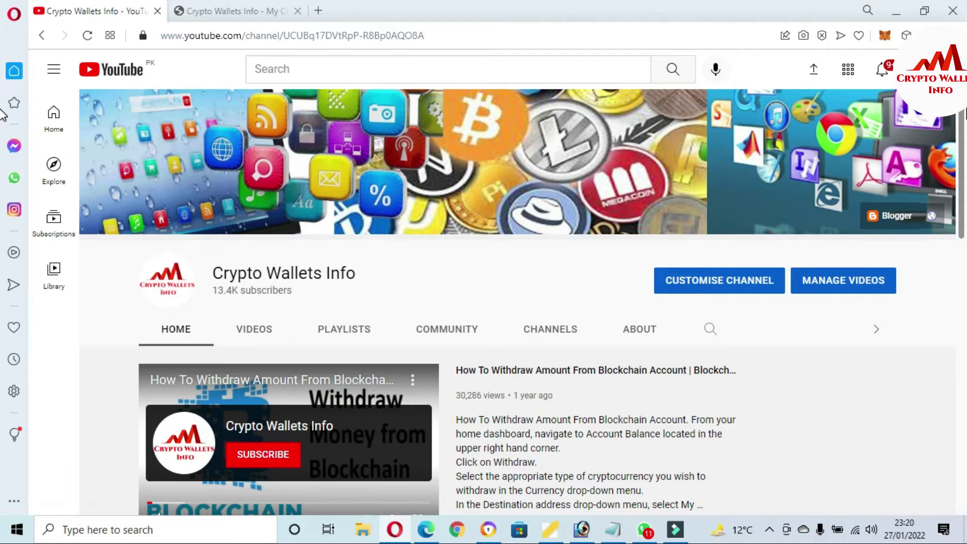
drag(214, 273, 373, 272)
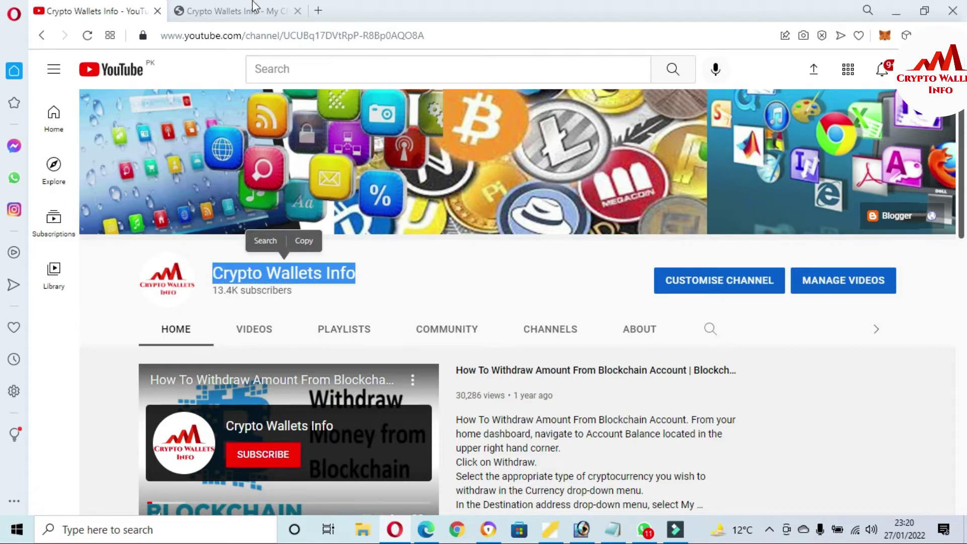
- On the cryptowalletsinfo.com tab, unlock MetaMask with the wallet password to show Account 1
click(218, 10)
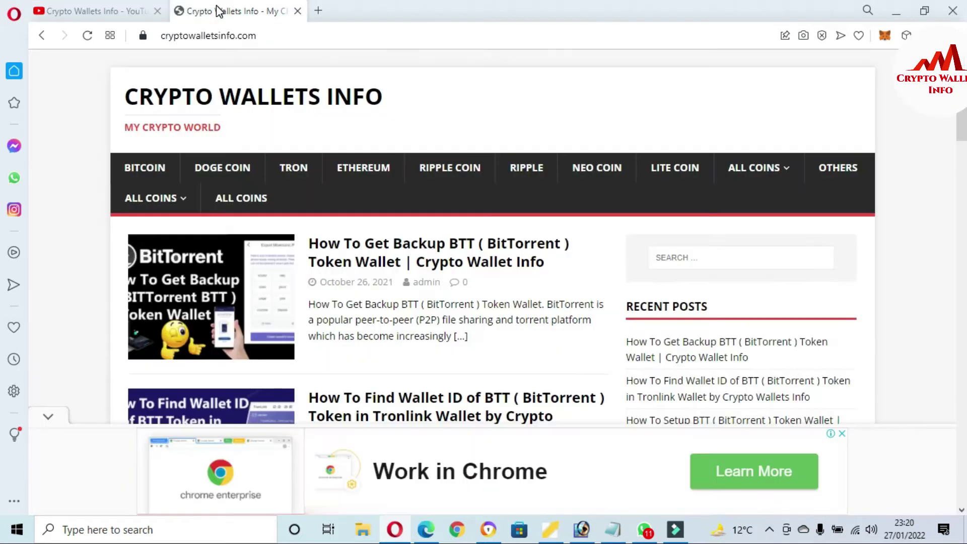
click(891, 41)
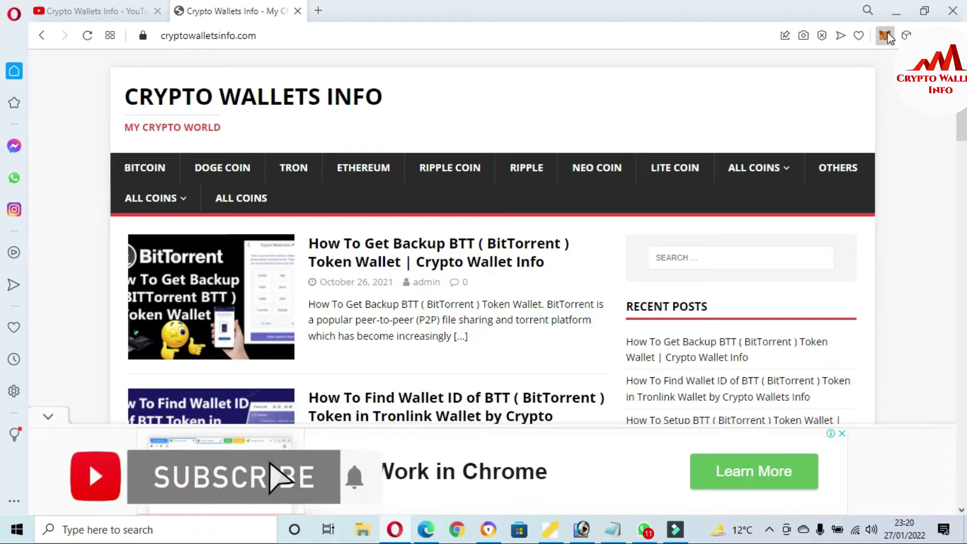
click(889, 38)
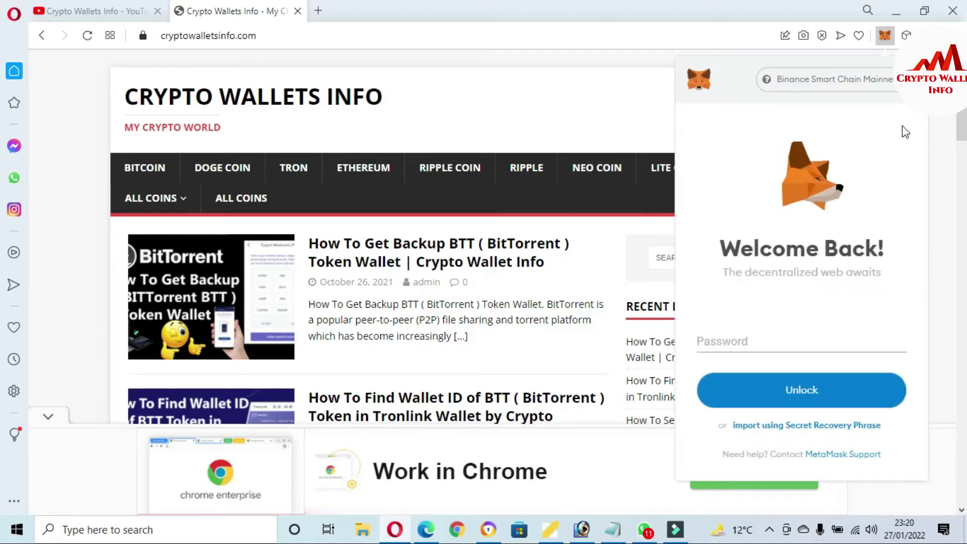
click(738, 343)
text(•)
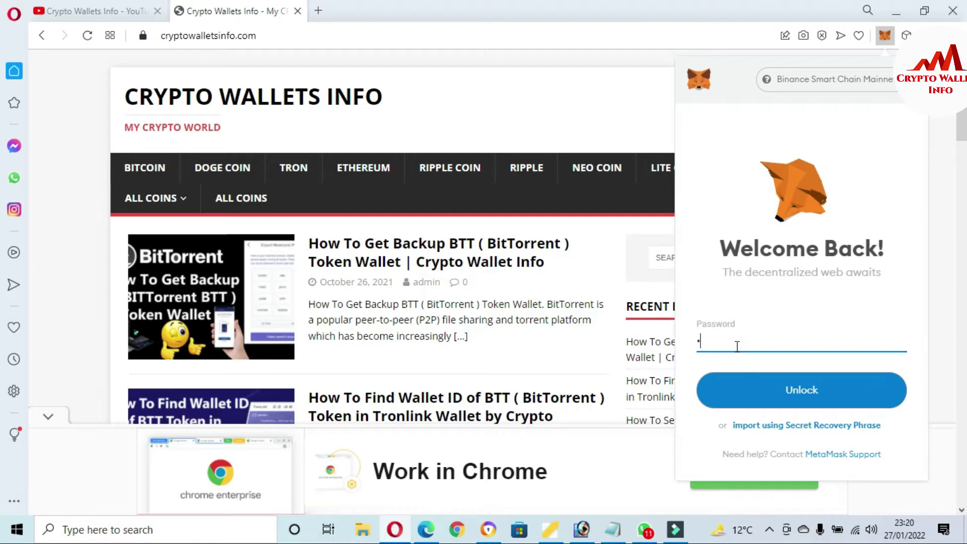
text(••••••••••••)
click(800, 397)
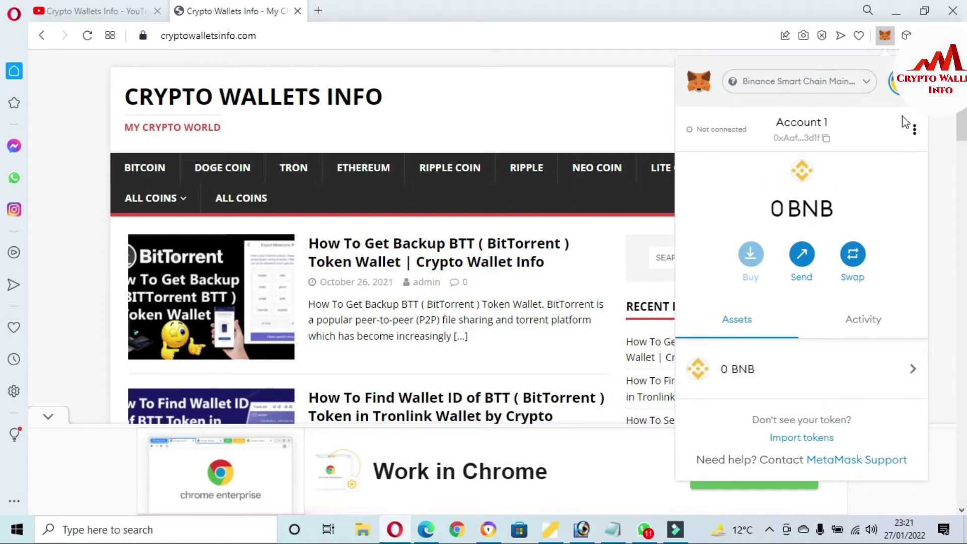
- Expand MetaMask into a full tab and switch the network to Ethereum Mainnet
click(914, 131)
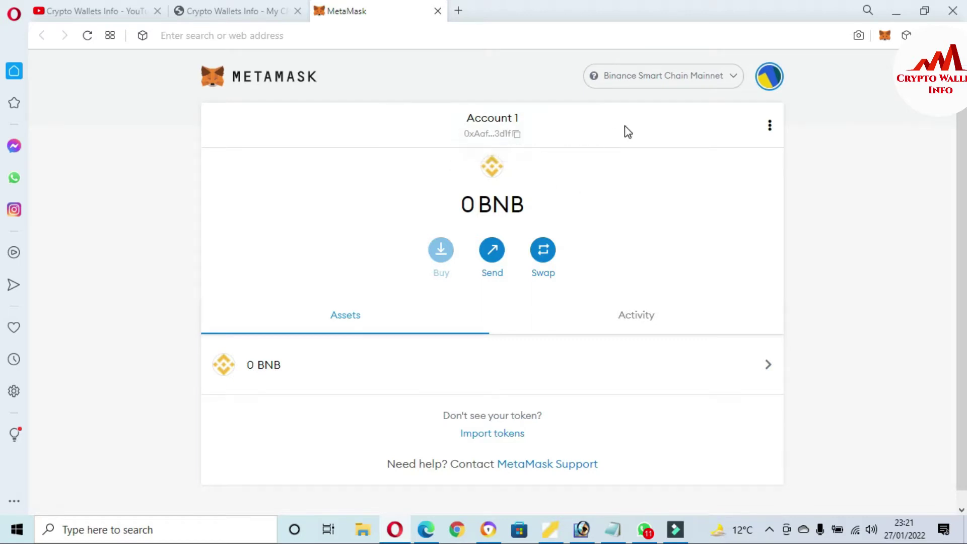
click(732, 82)
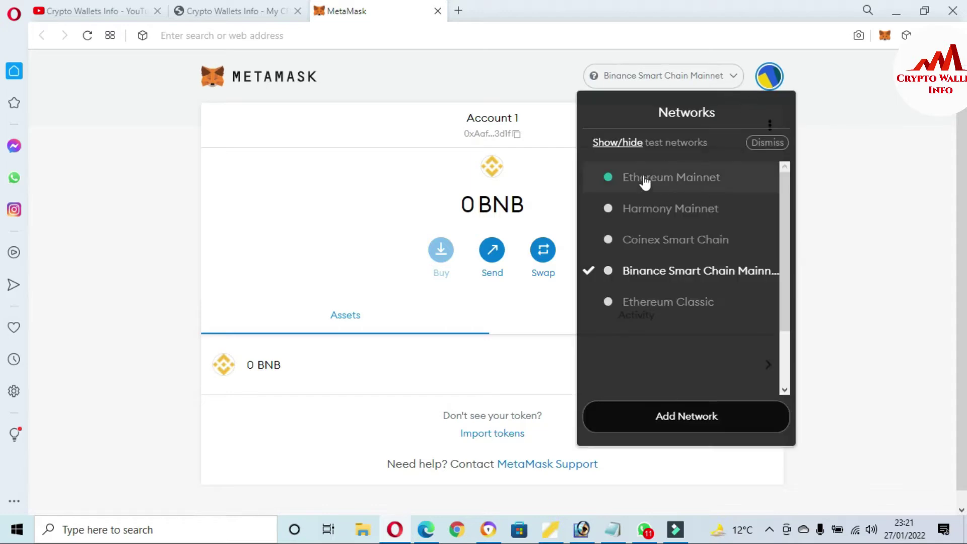
click(677, 182)
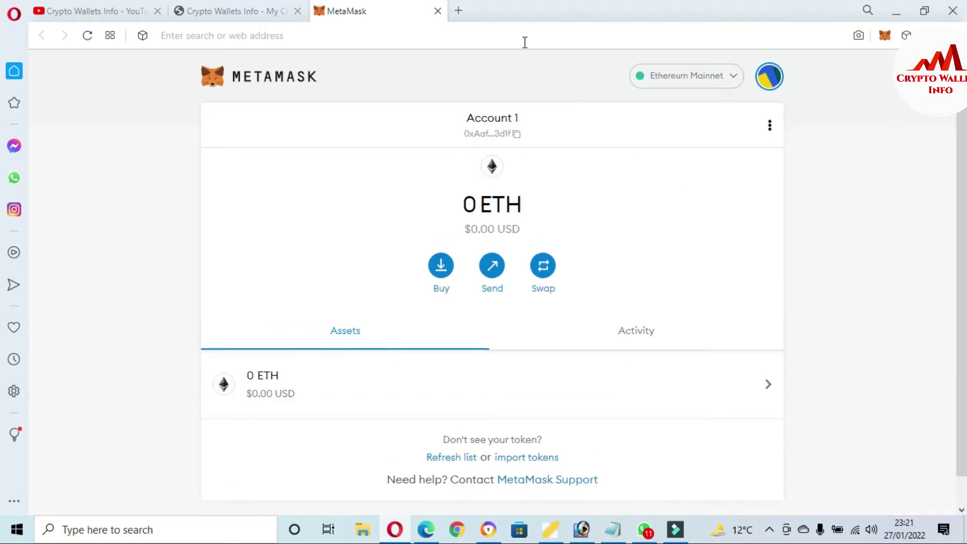
- Open coinmarketcap.com in a new tab and scroll the price table down to rank 29
click(459, 11)
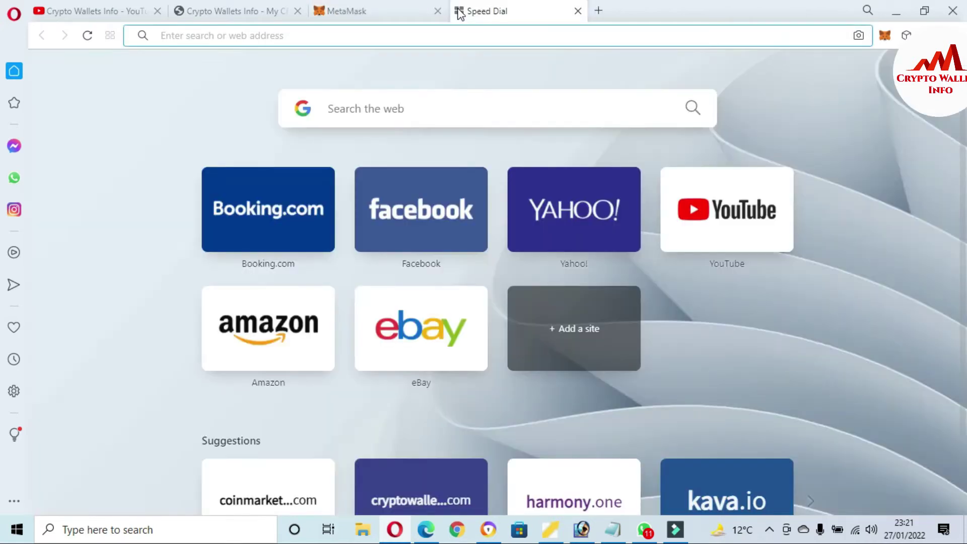
text(coinmarketcap.com)
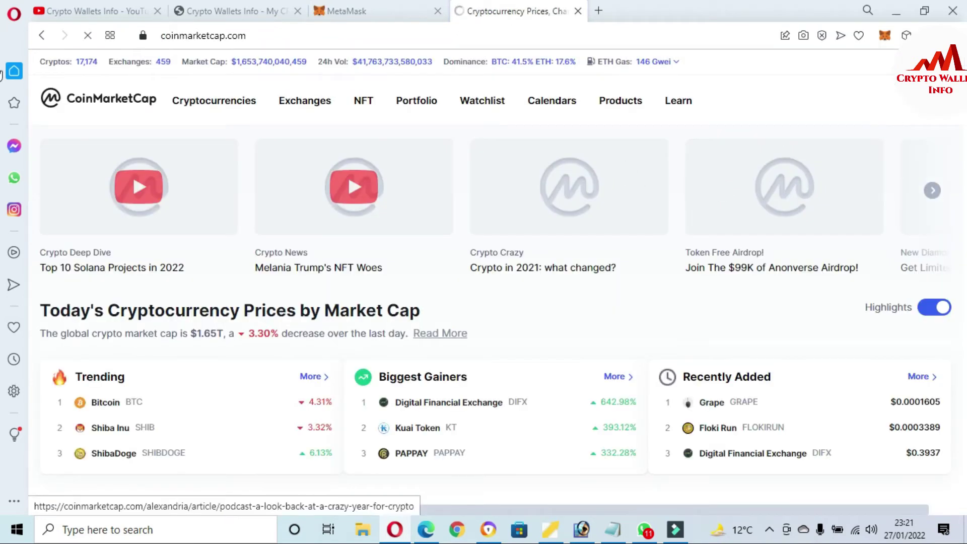
scroll(3, 70, down, 3)
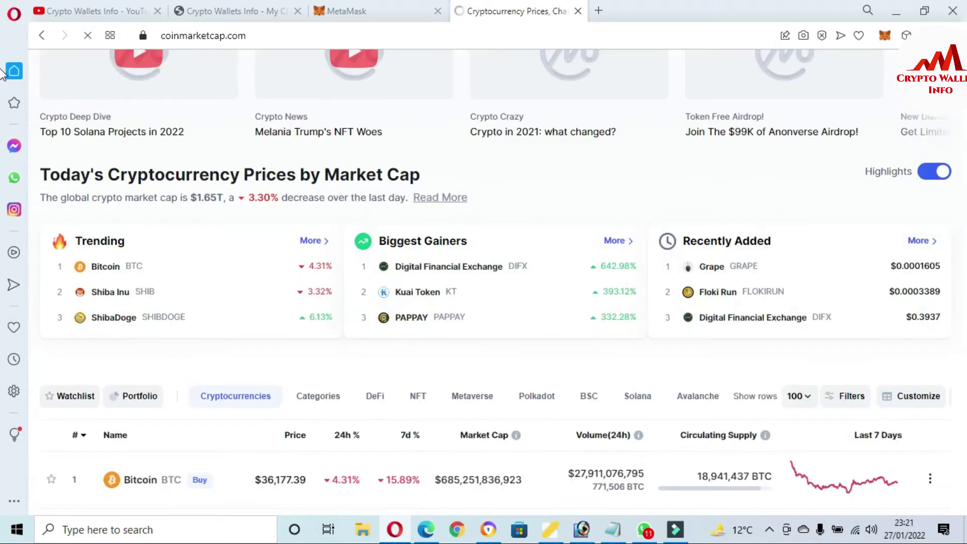
scroll(3, 73, down, 2)
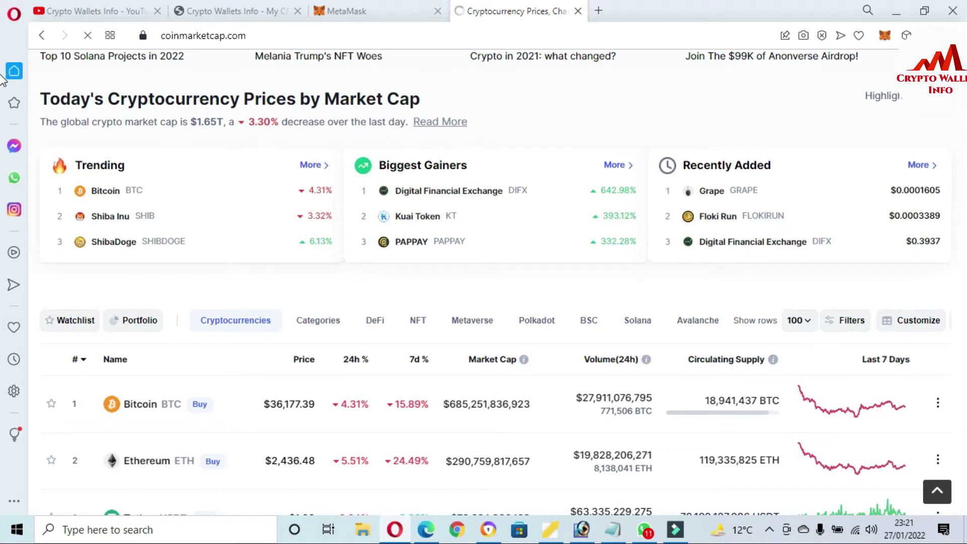
scroll(2, 80, down, 2)
scroll(3, 96, down, 5)
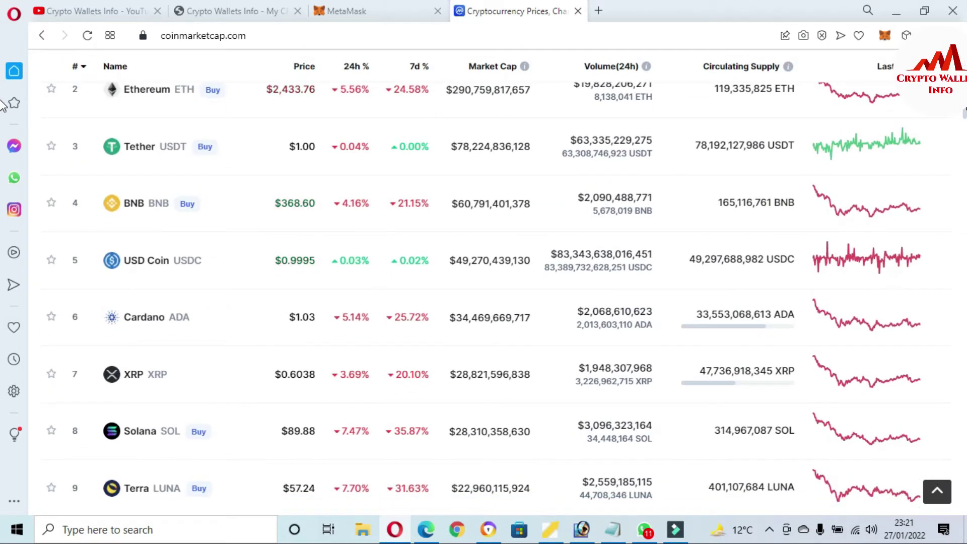
scroll(3, 106, down, 6)
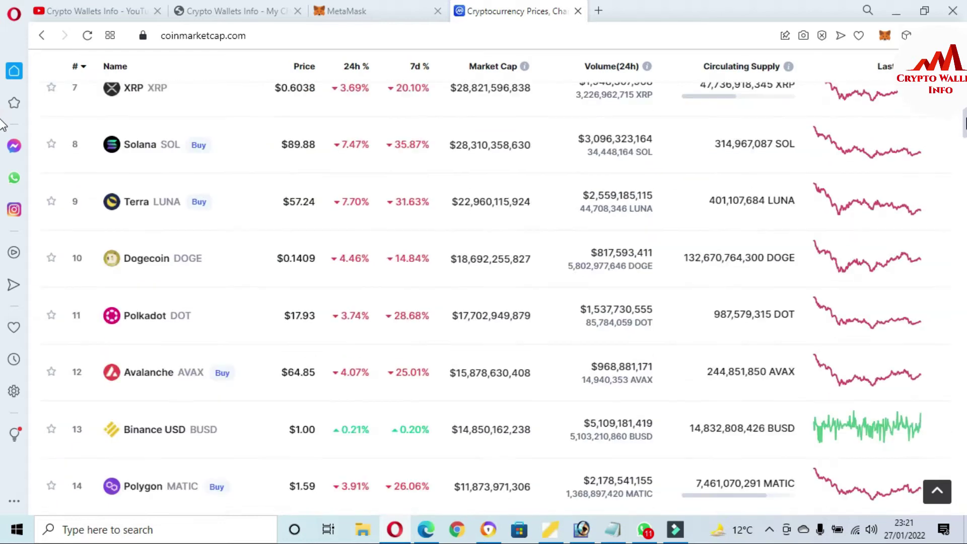
scroll(2, 128, down, 10)
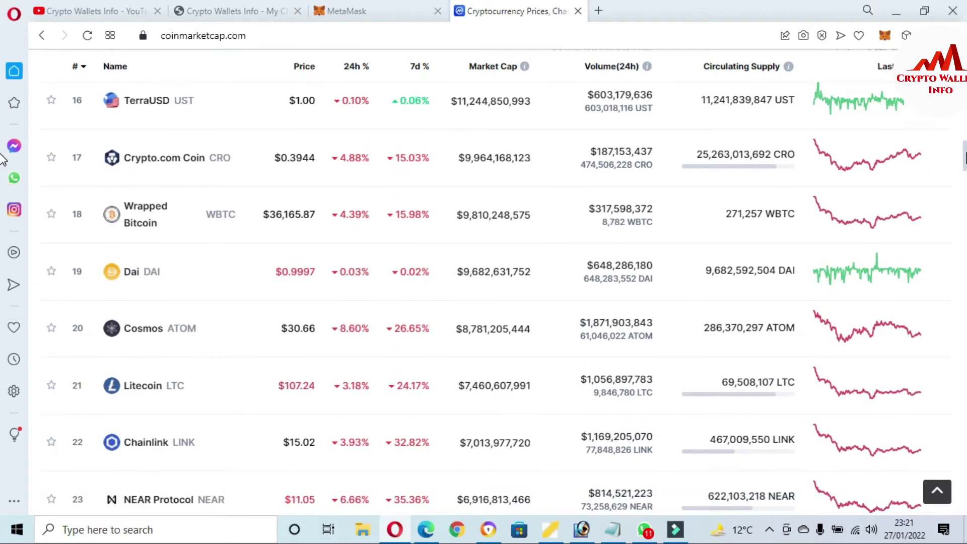
scroll(2, 166, down, 6)
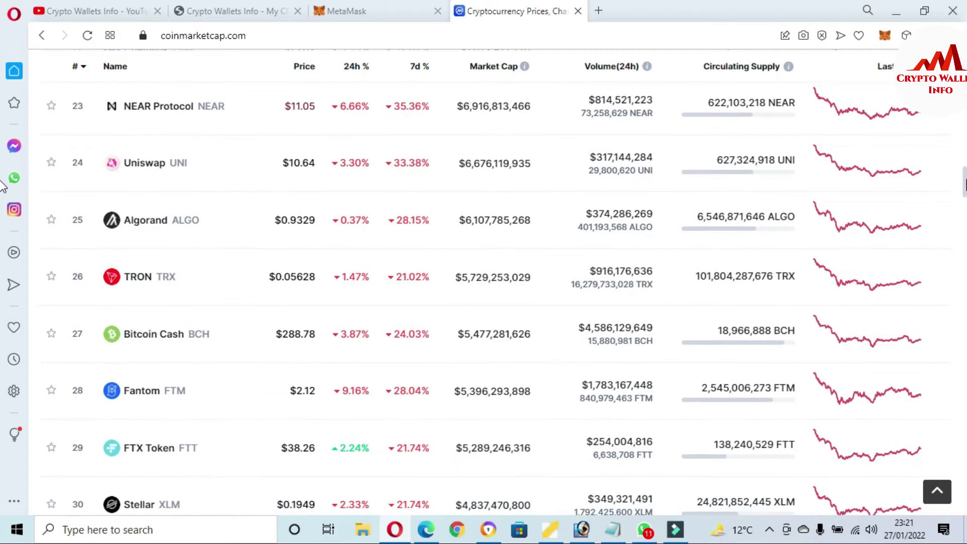
scroll(3, 188, down, 2)
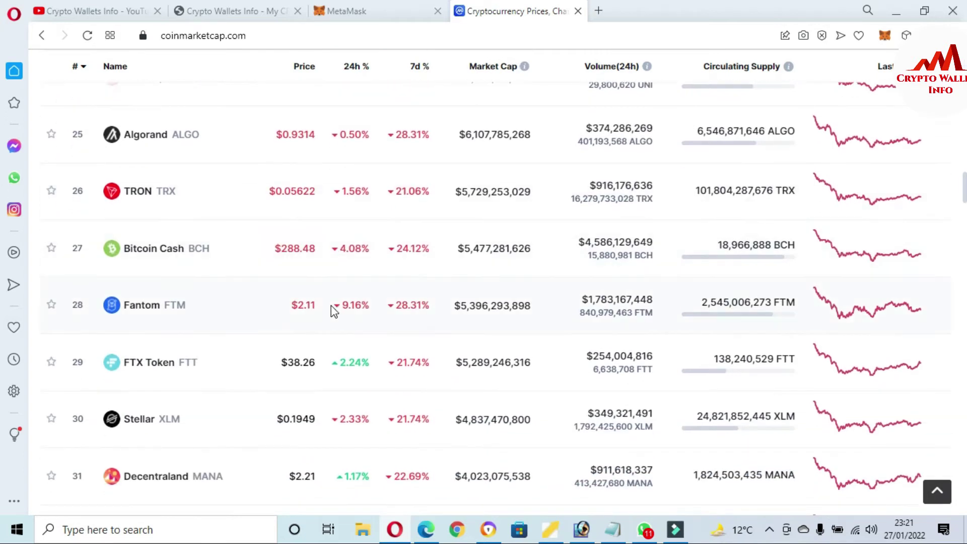
- Highlight FTX Token's name, weekly change, market cap, volume and supply, then open its page
drag(212, 363, 128, 366)
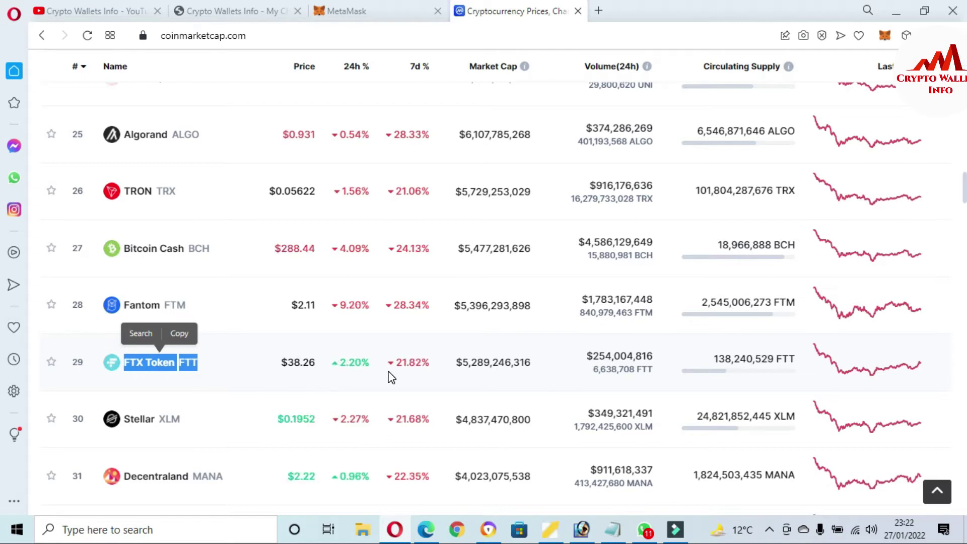
double_click(401, 362)
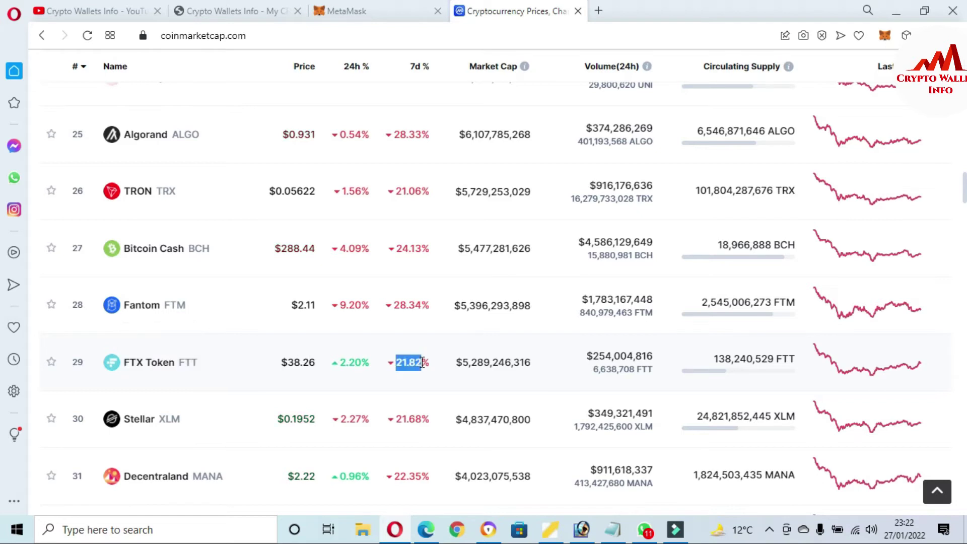
drag(469, 362, 524, 362)
drag(587, 356, 610, 356)
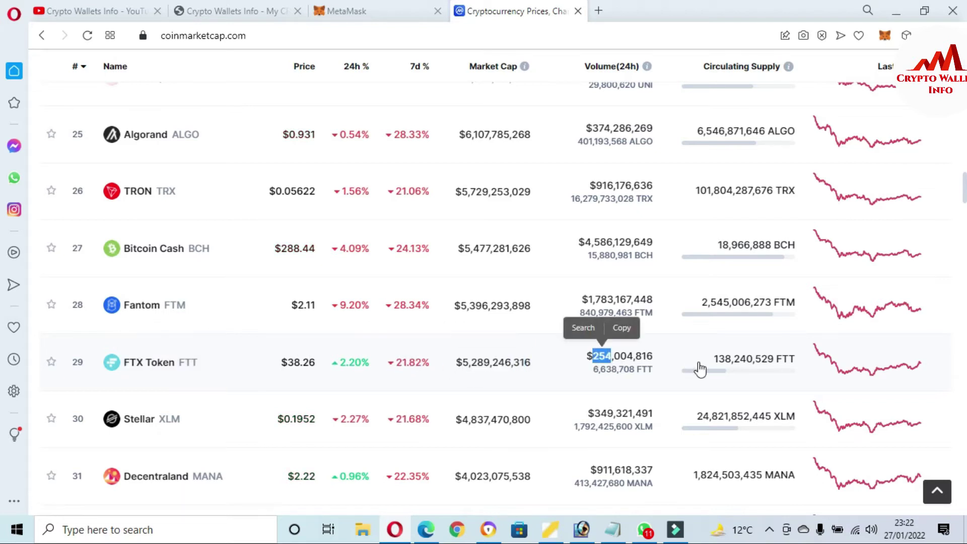
mouse_move(710, 369)
drag(712, 359, 760, 364)
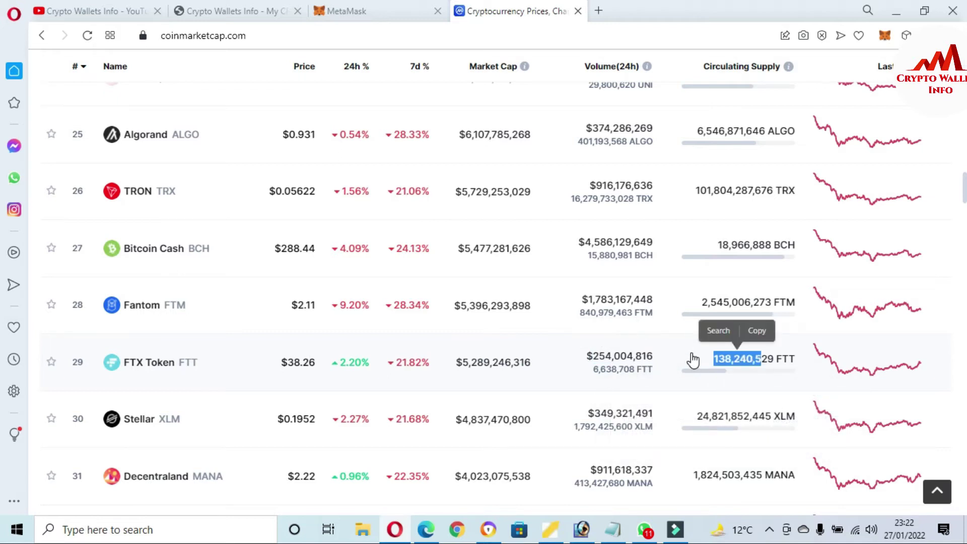
click(162, 364)
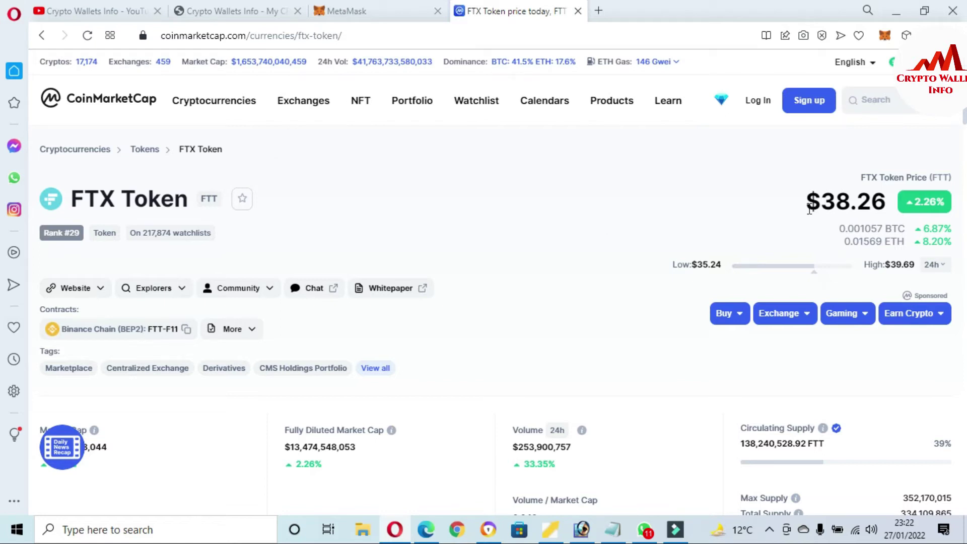
- Mark the $38.26 FTT price and switch the price chart to the ALL range
drag(809, 210, 887, 209)
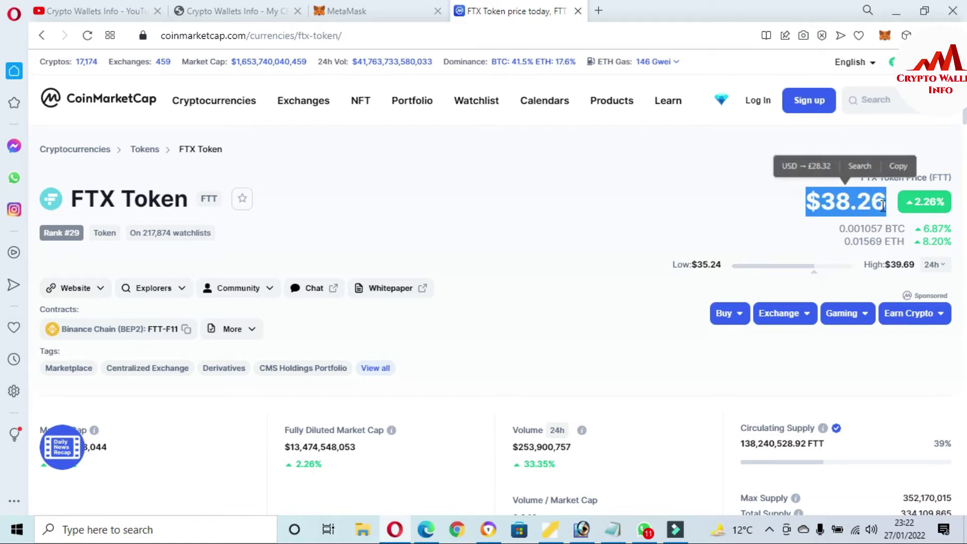
scroll(3, 151, down, 8)
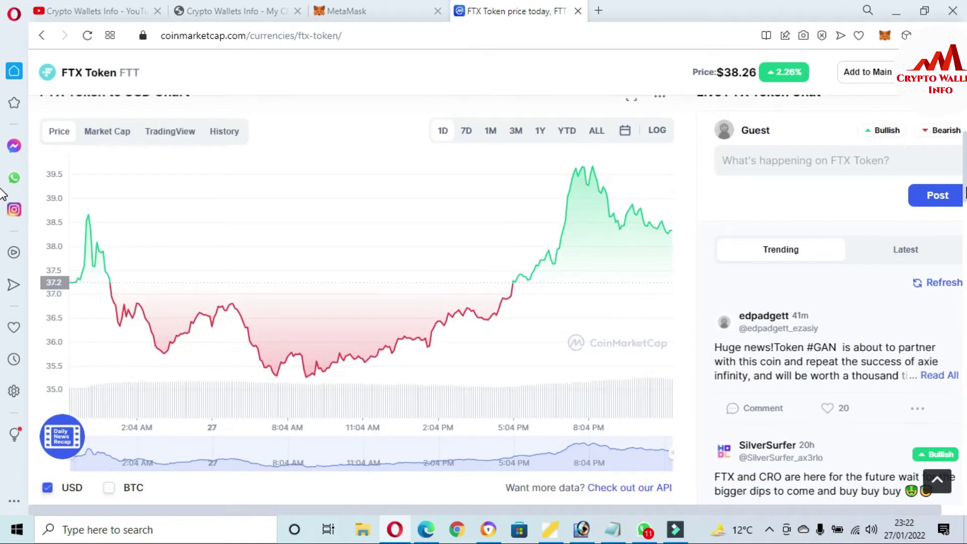
click(593, 133)
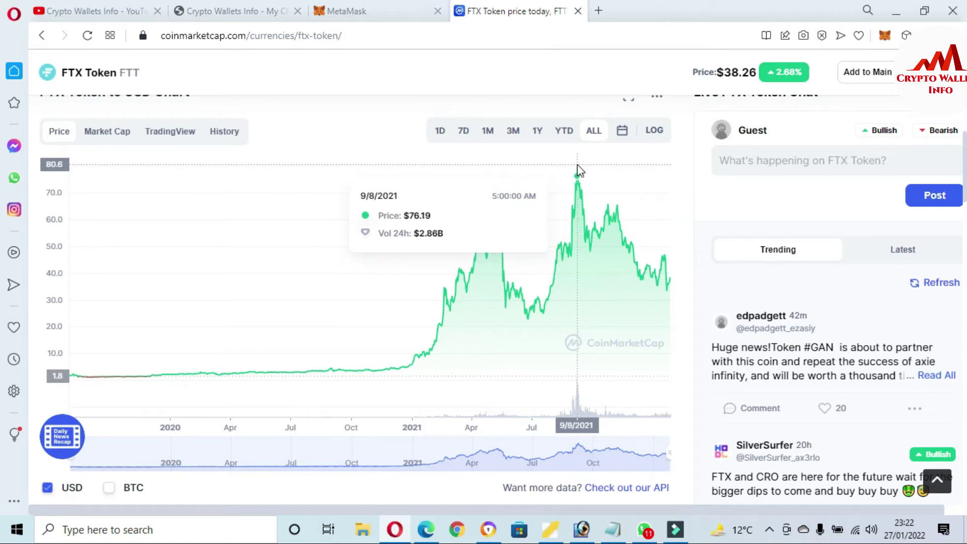
- Scroll down the FTT page and expand the stats panel with Show more to include supply figures
scroll(3, 204, down, 4)
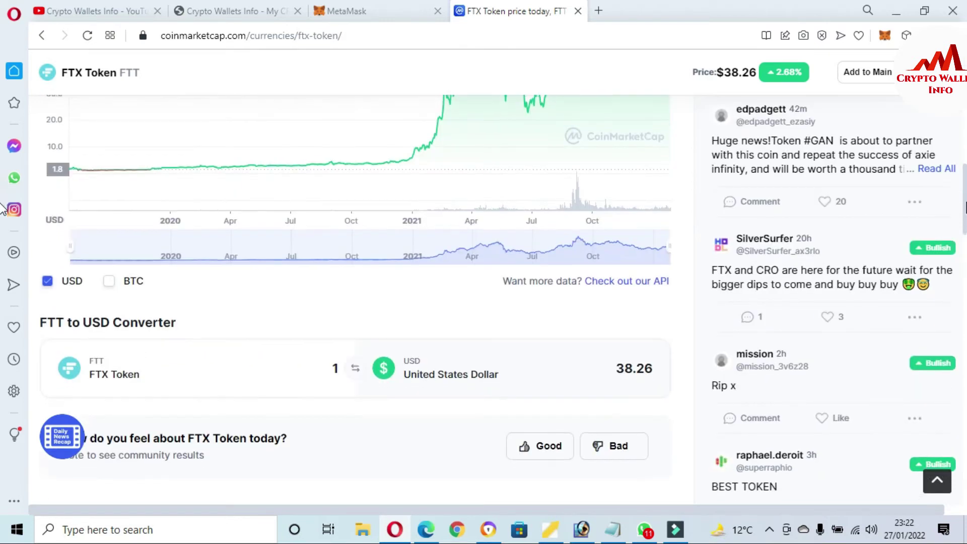
scroll(3, 211, down, 1)
scroll(3, 221, down, 15)
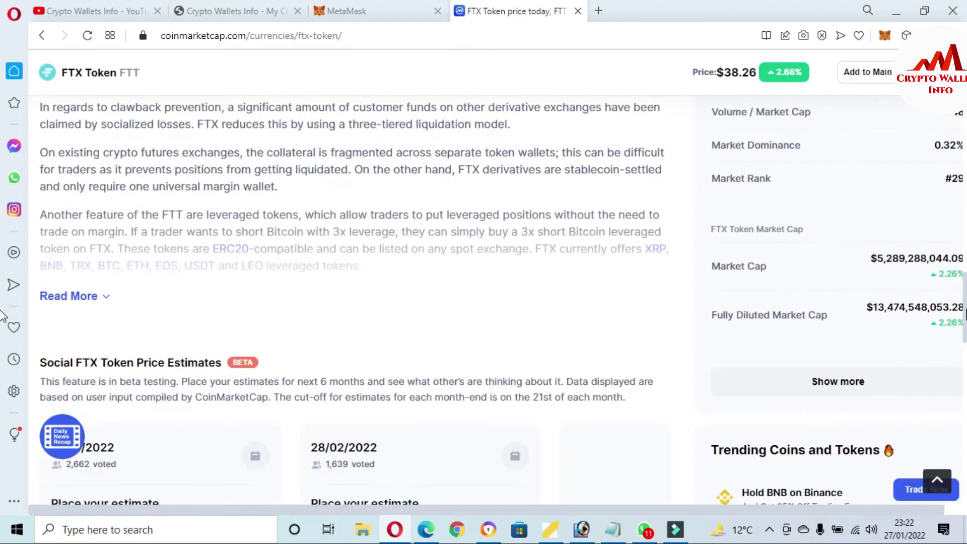
scroll(3, 378, down, 2)
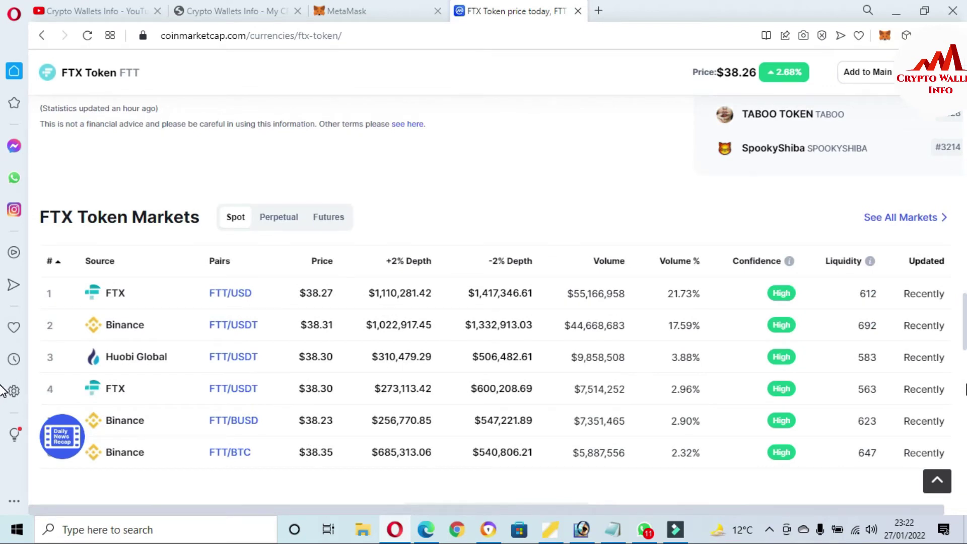
scroll(3, 310, up, 6)
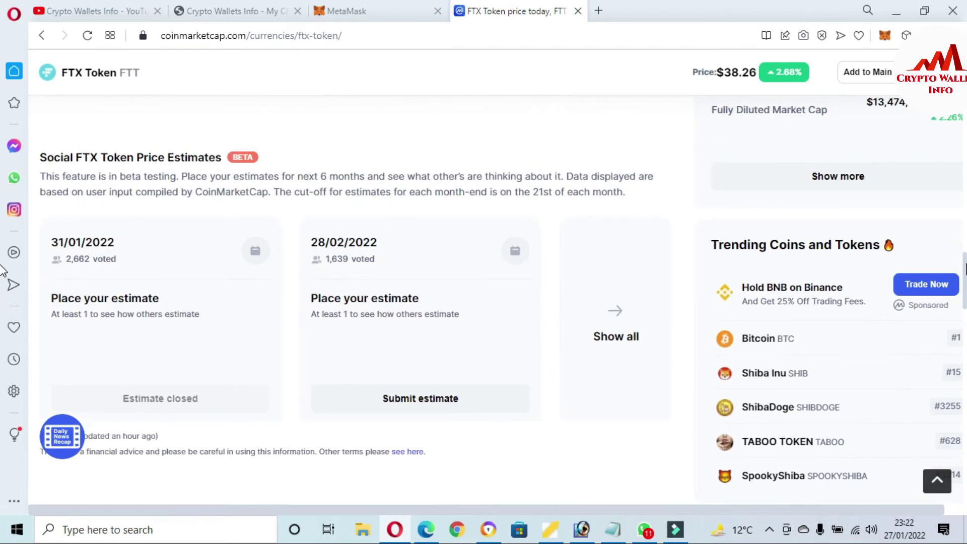
scroll(2, 271, up, 6)
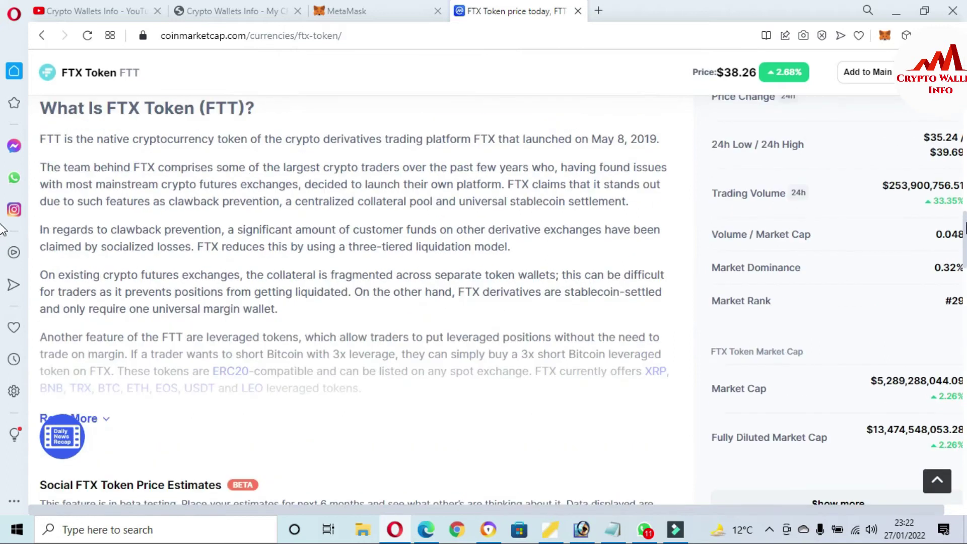
scroll(2, 229, down, 3)
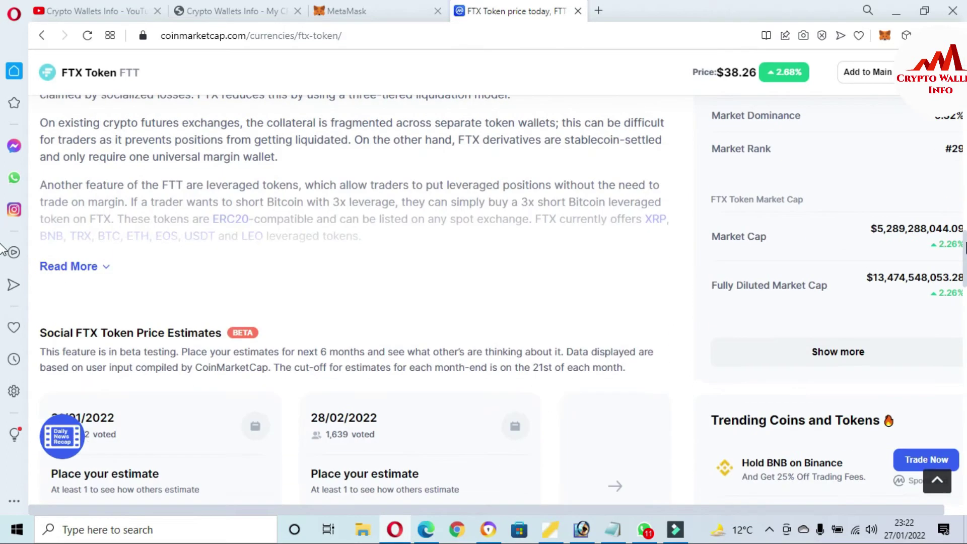
click(826, 358)
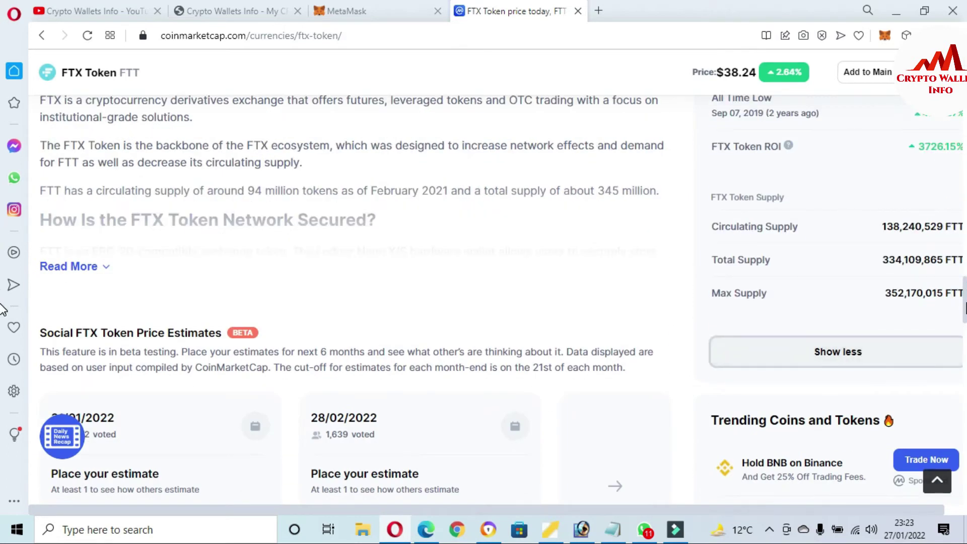
- Highlight the all-time high, all-time low and ROI figures in the stats panel
scroll(3, 302, up, 2)
scroll(3, 302, up, 2)
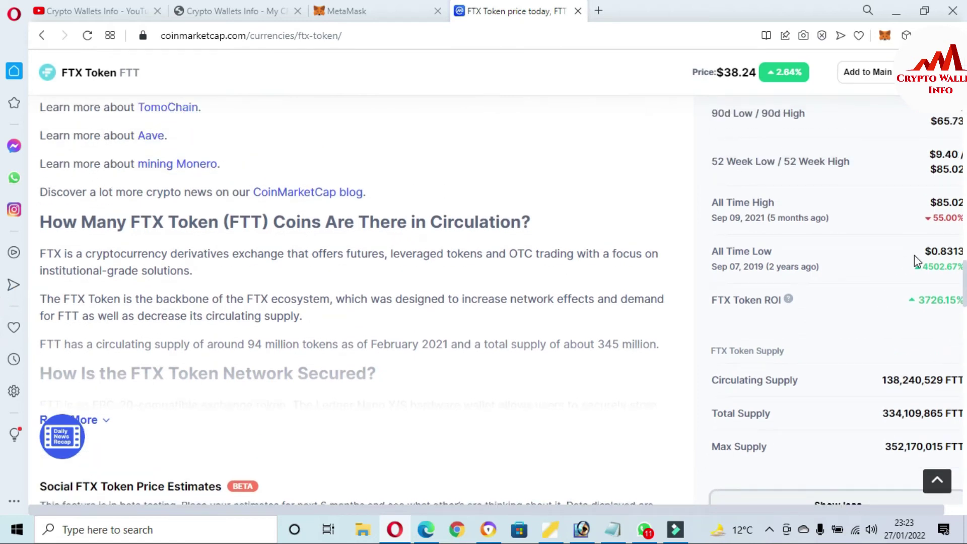
drag(914, 255, 938, 255)
drag(910, 203, 953, 205)
click(955, 234)
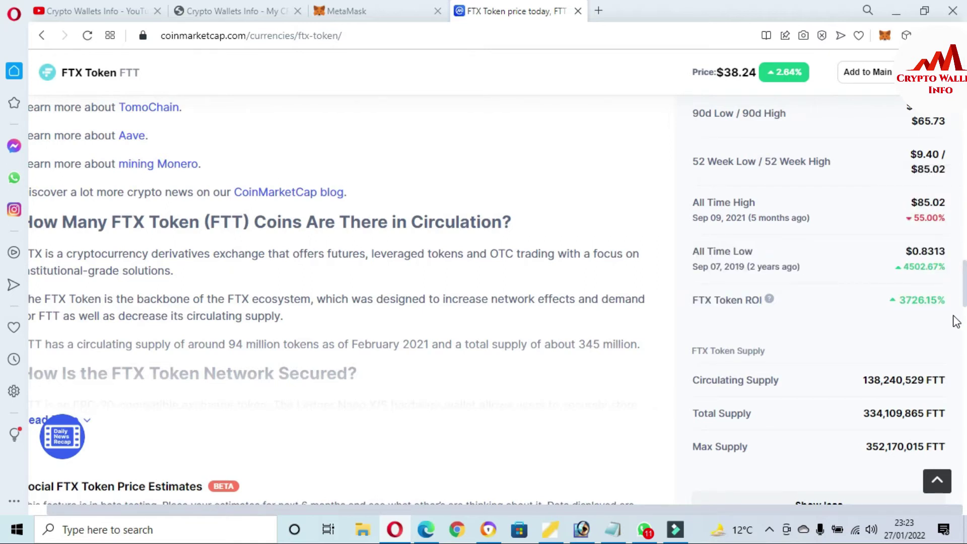
- Scroll back to the top and bring up the Website links listing ftx.com
scroll(3, 279, up, 1)
scroll(3, 278, up, 1)
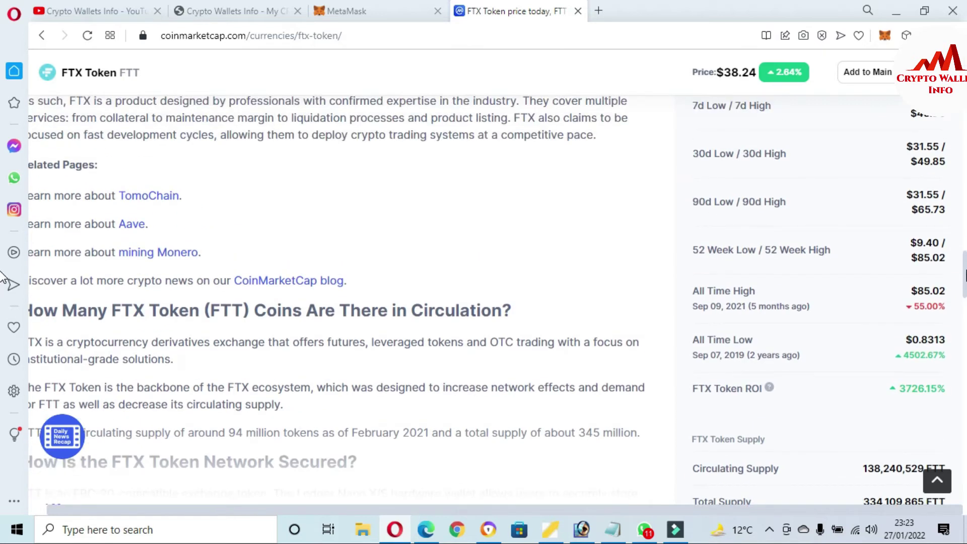
scroll(3, 276, up, 1)
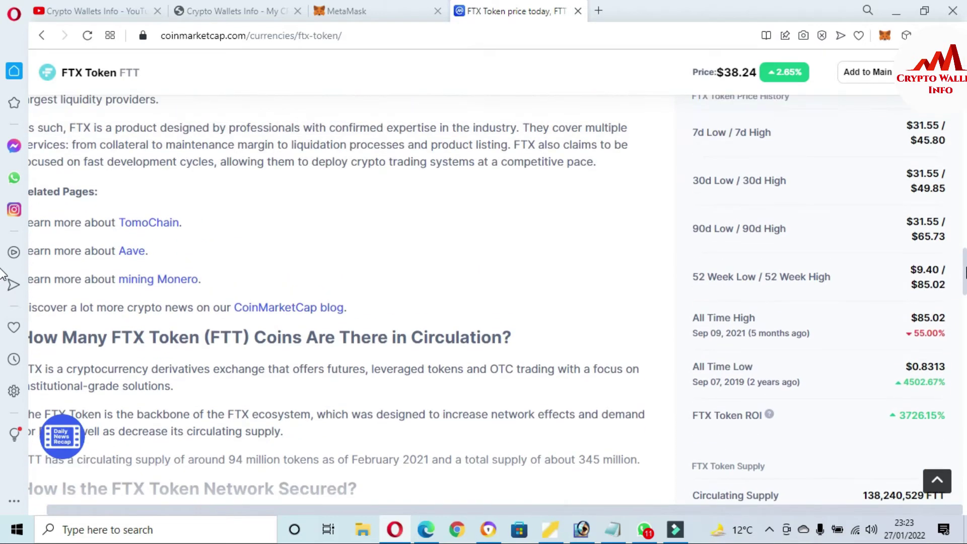
scroll(4, 276, up, 20)
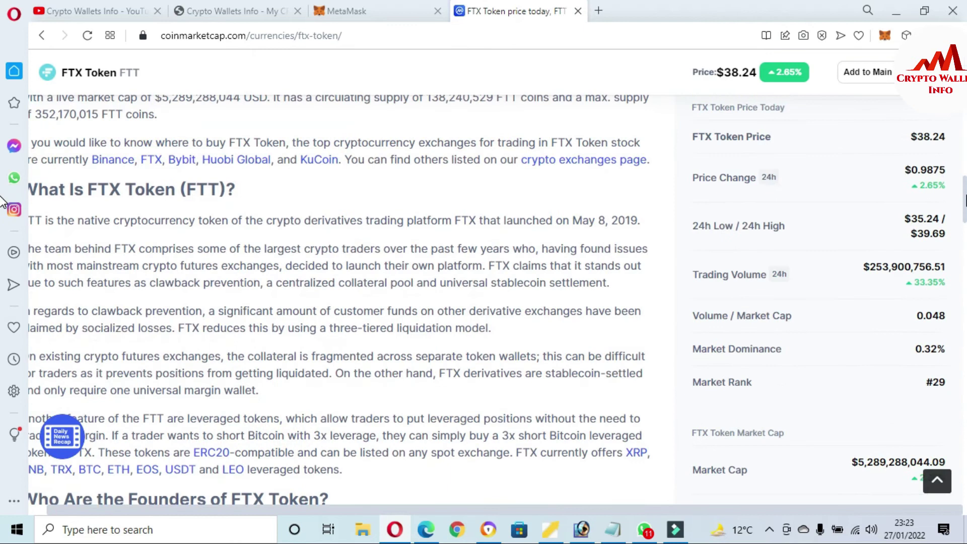
scroll(3, 231, down, 10)
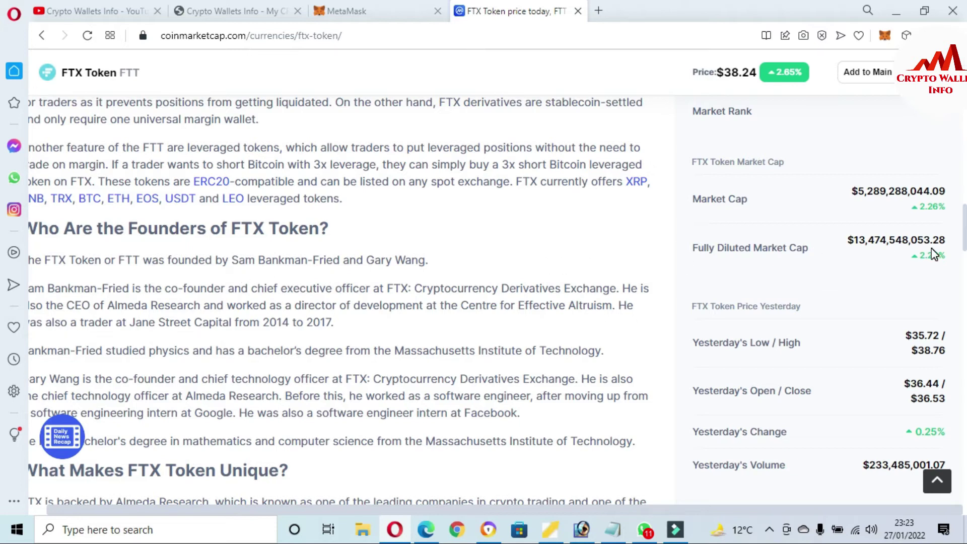
scroll(4, 232, up, 4)
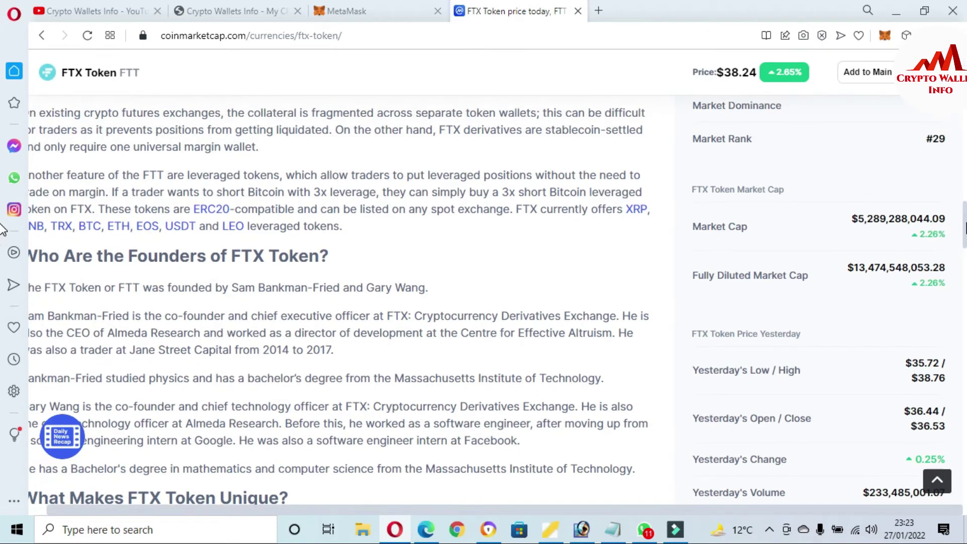
scroll(2, 188, up, 10)
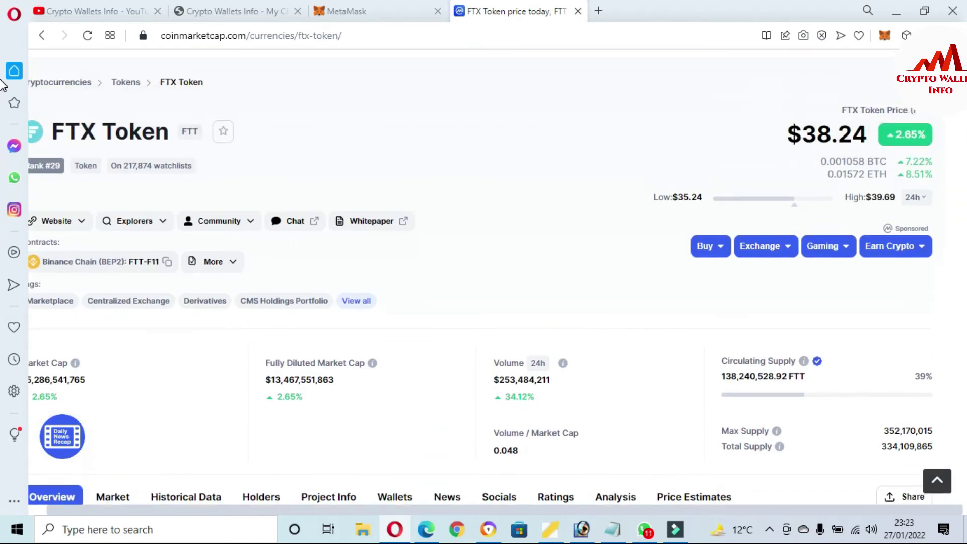
mouse_move(75, 224)
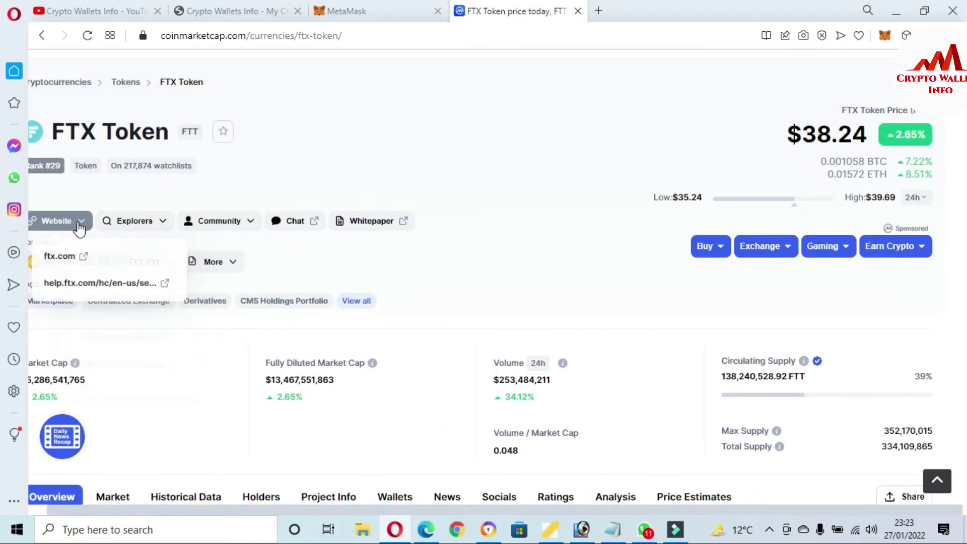
- Open ftx.com in a new tab, scroll its homepage, then return to the CoinMarketCap FTT tab
click(64, 257)
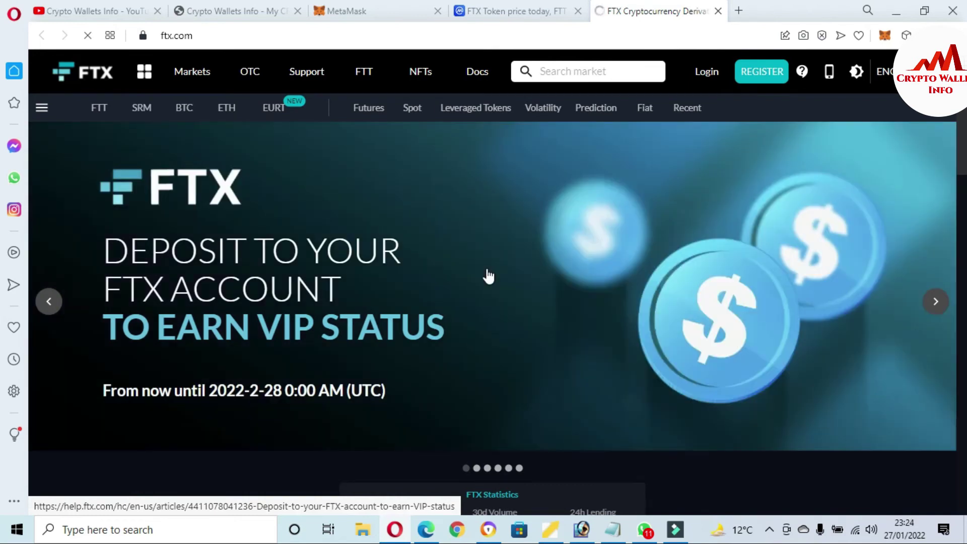
mouse_move(99, 111)
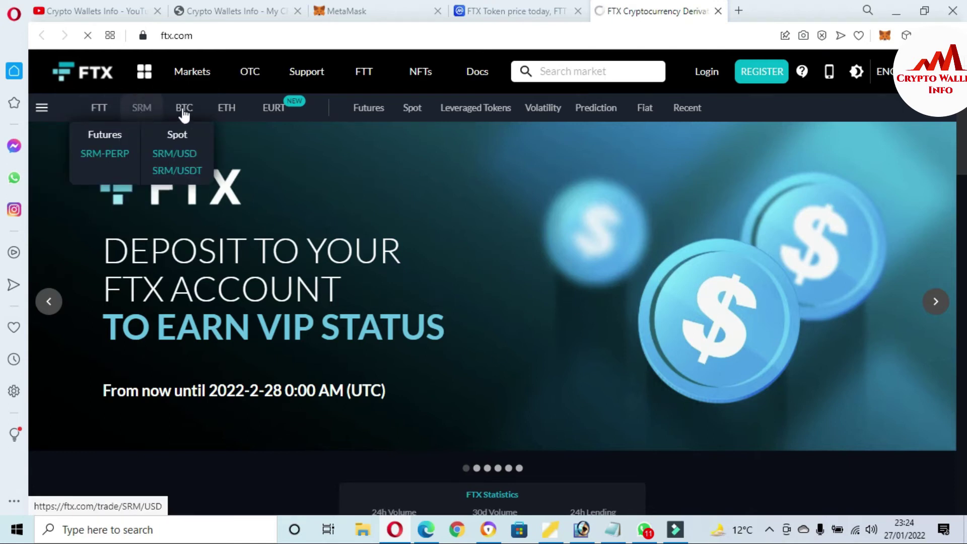
mouse_move(188, 115)
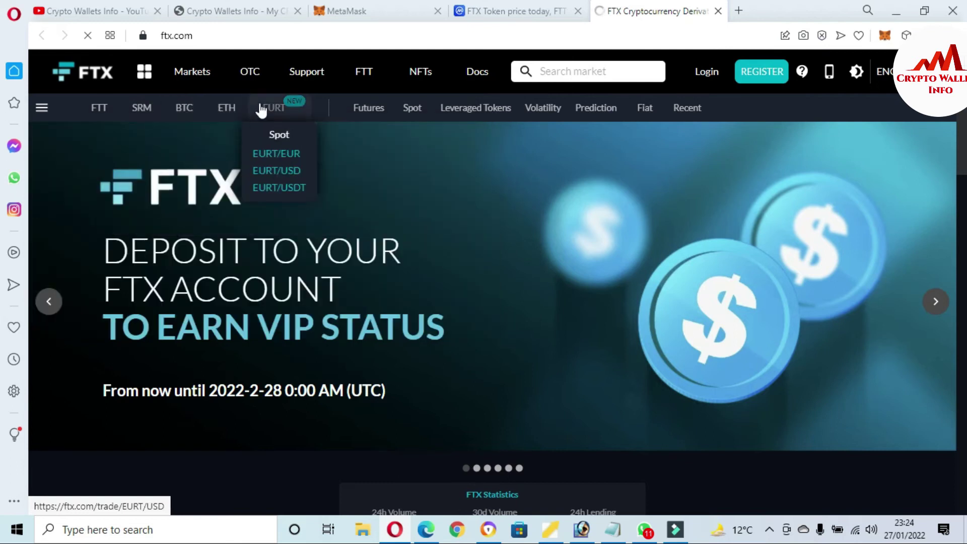
scroll(3, 176, down, 5)
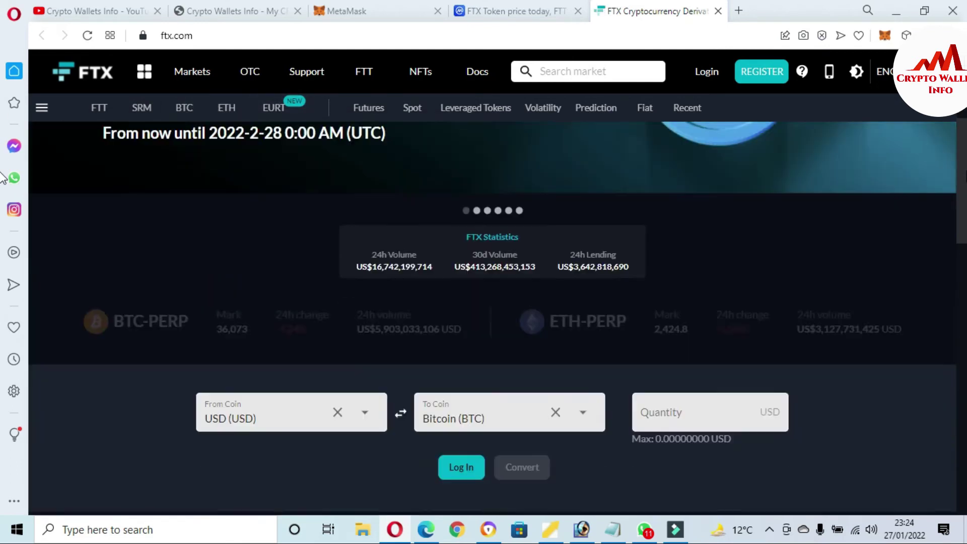
scroll(2, 229, down, 4)
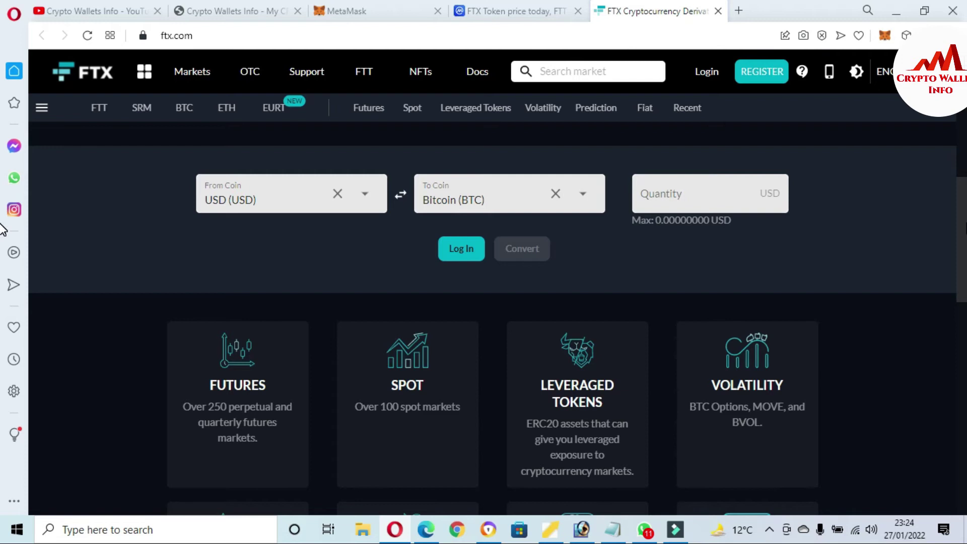
scroll(3, 230, down, 1)
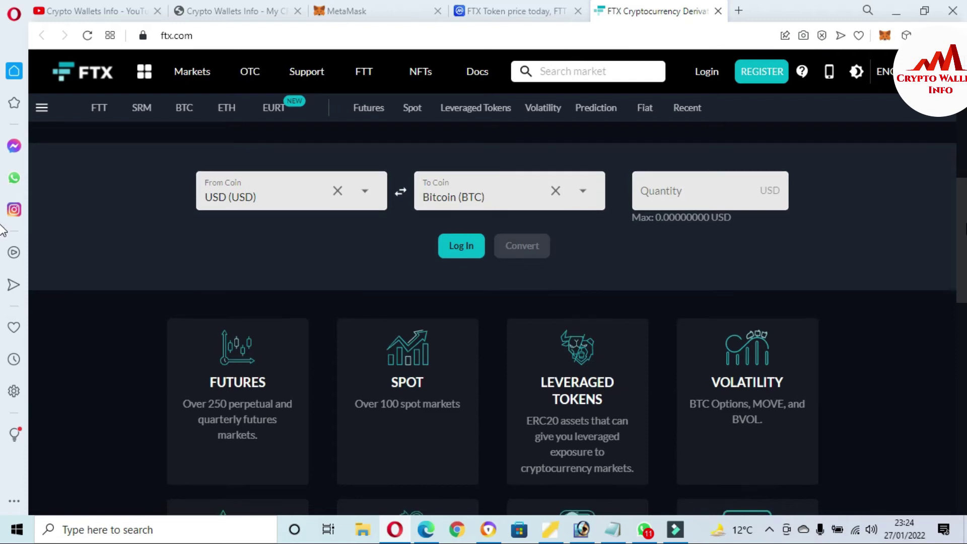
scroll(3, 229, down, 5)
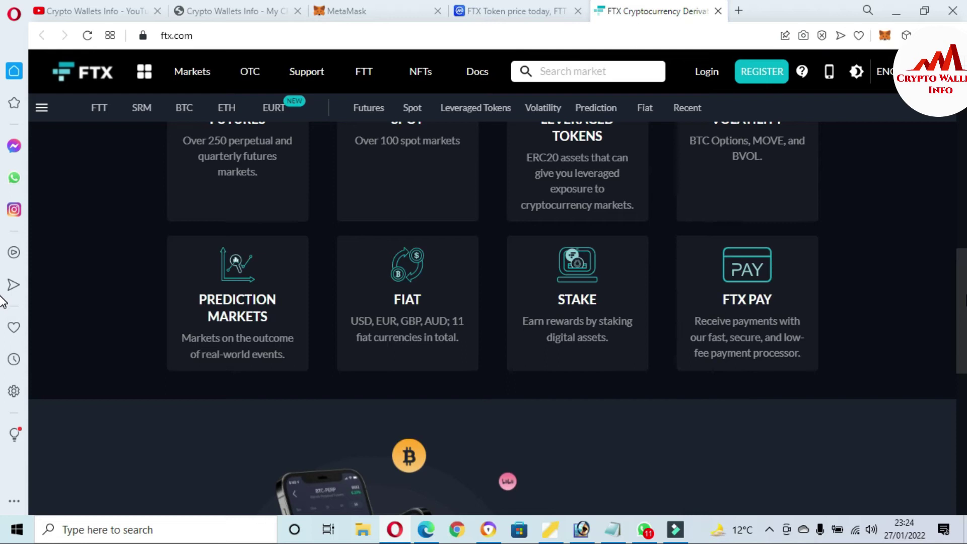
scroll(2, 300, down, 7)
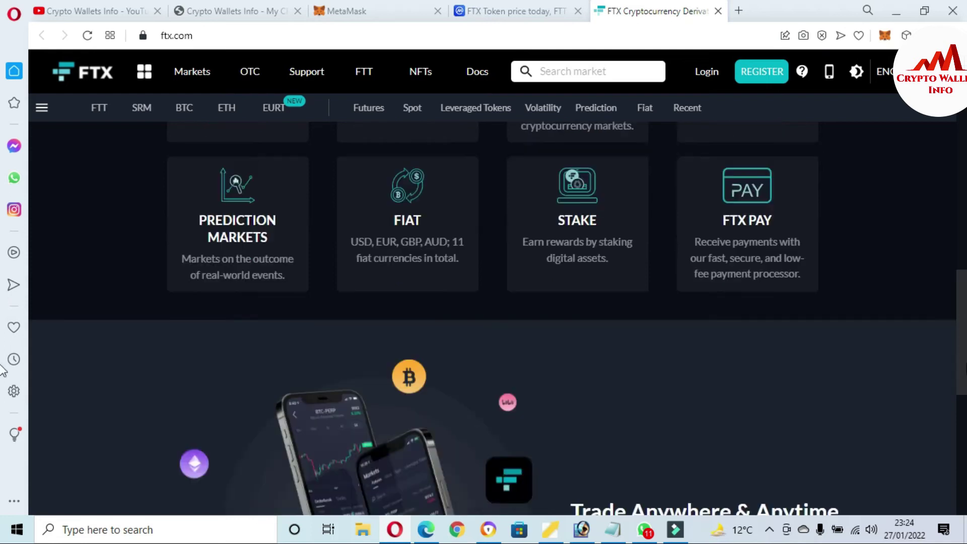
scroll(2, 401, up, 1)
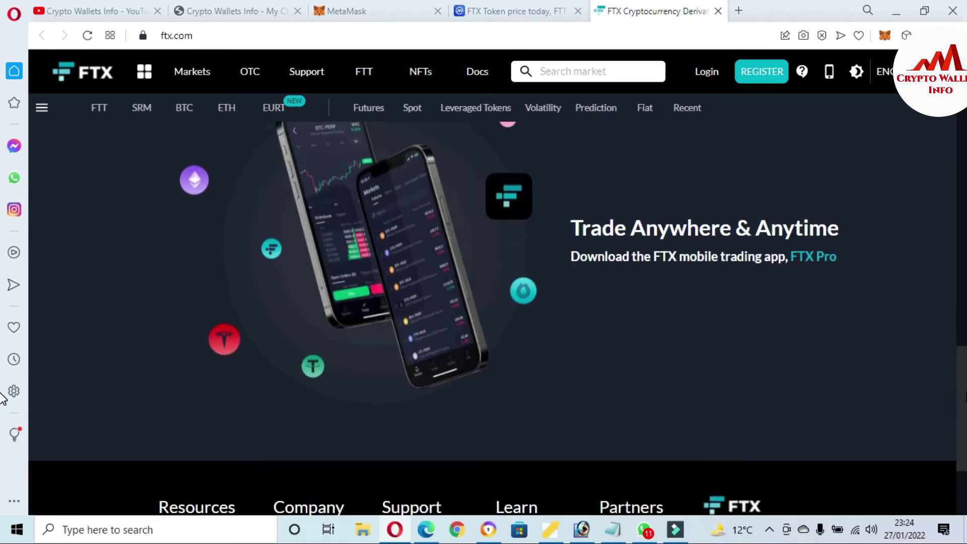
scroll(3, 398, up, 15)
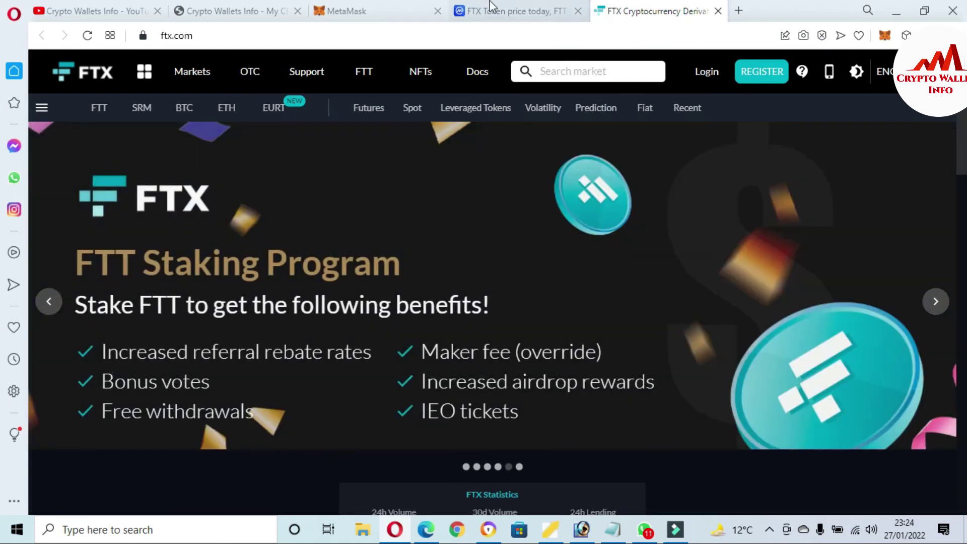
click(491, 7)
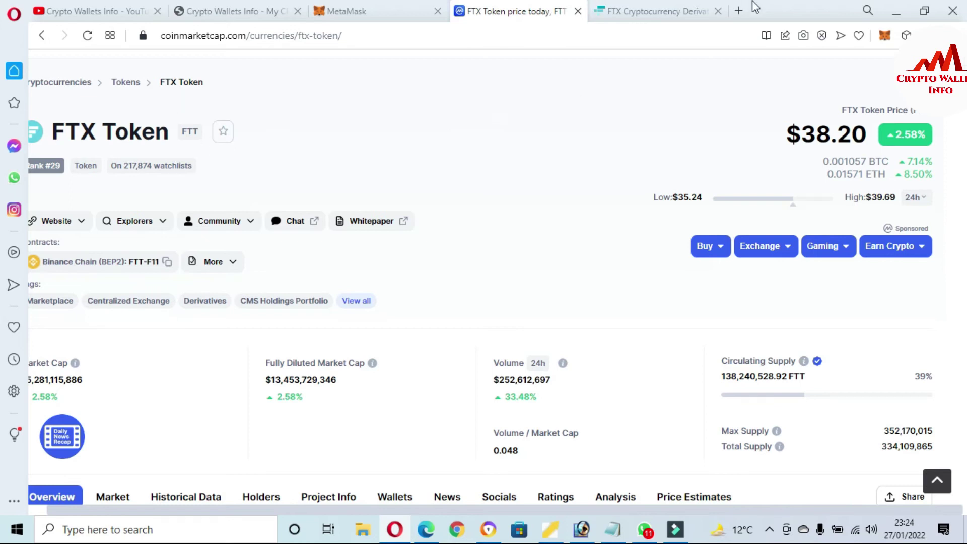
- Search Google for 'etherscan' from a new tab and open the Etherscan homepage result
click(739, 9)
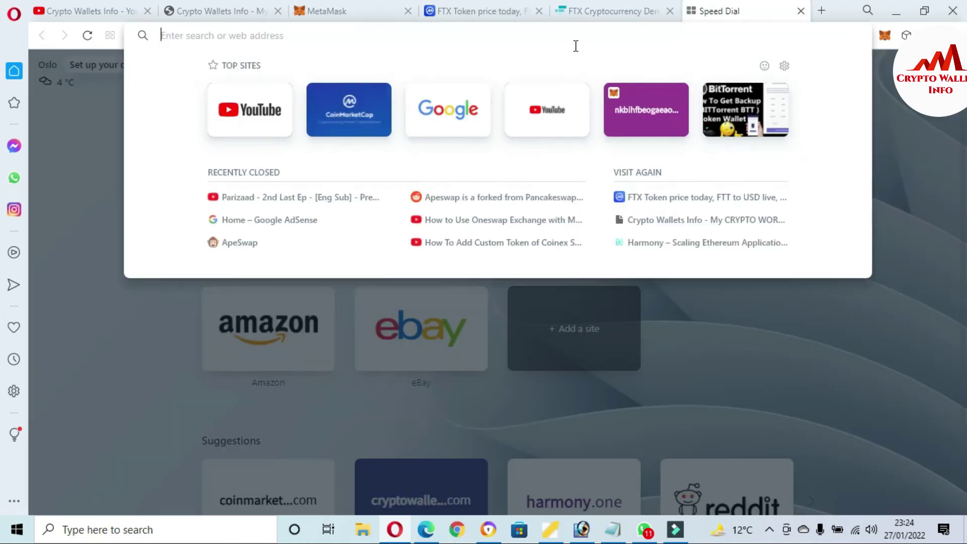
text(eth)
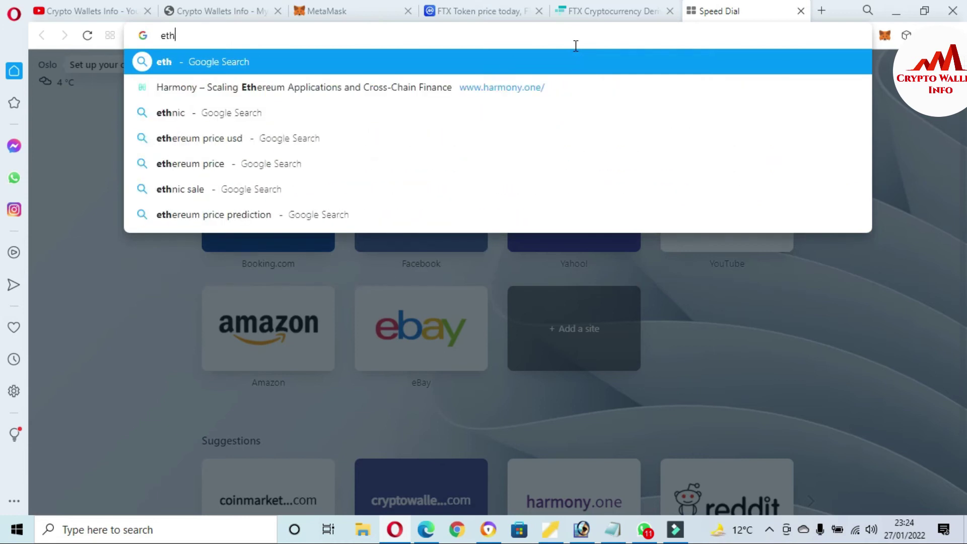
text(er)
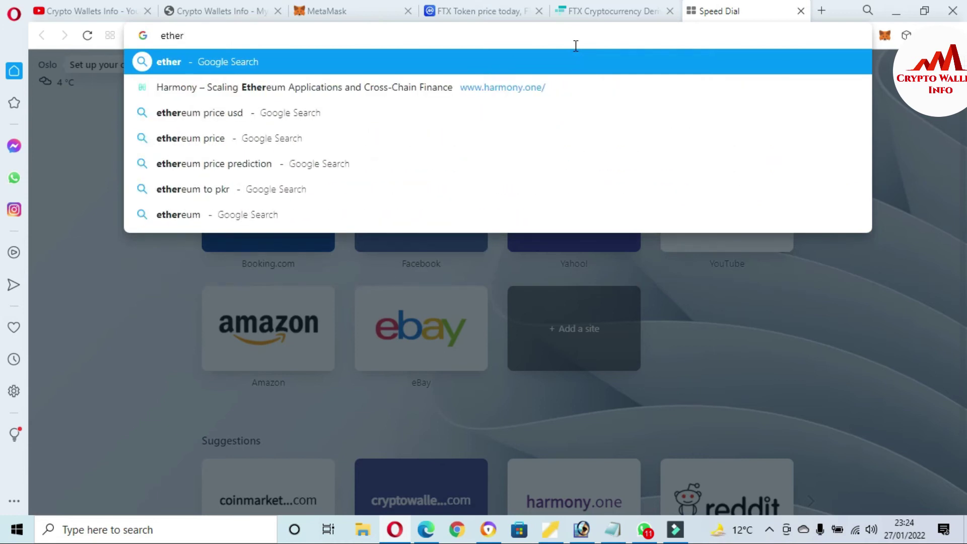
text(sca)
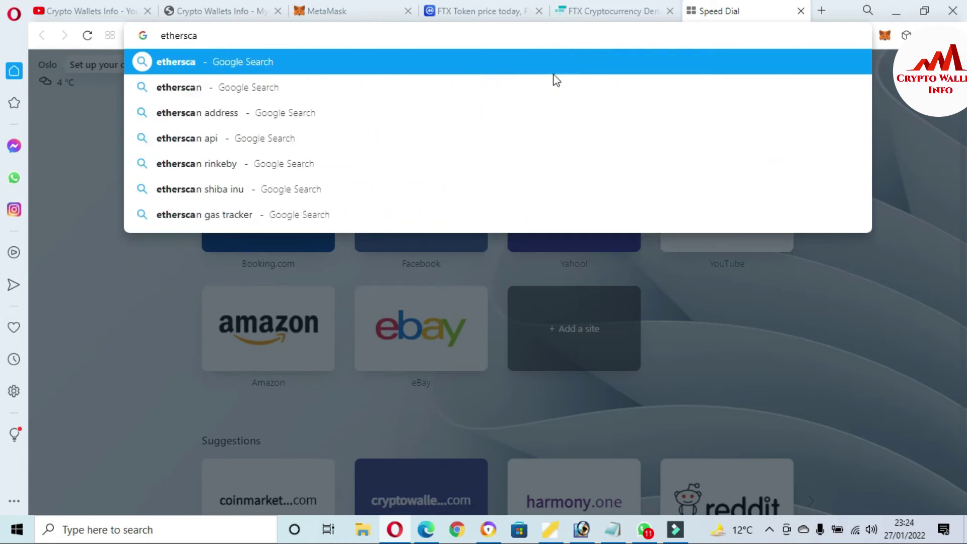
click(258, 86)
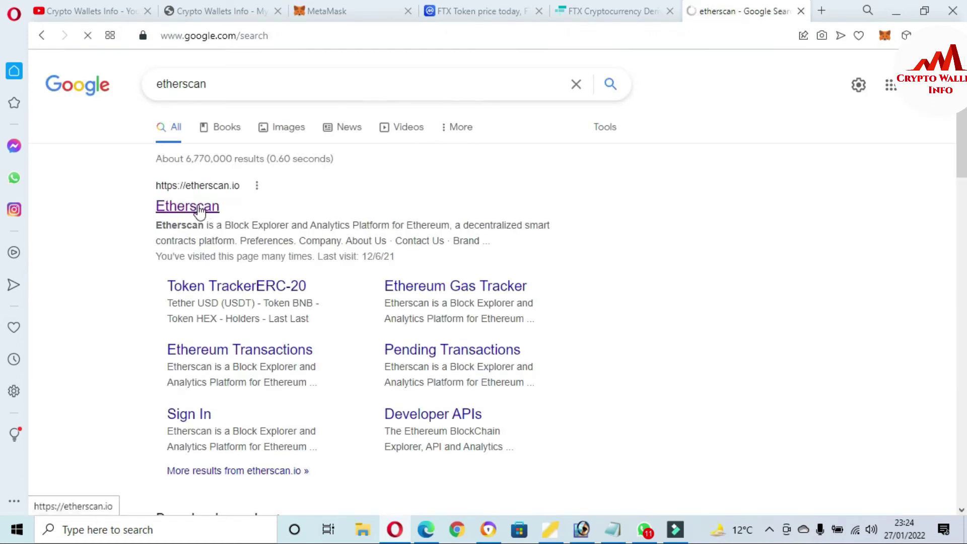
click(200, 211)
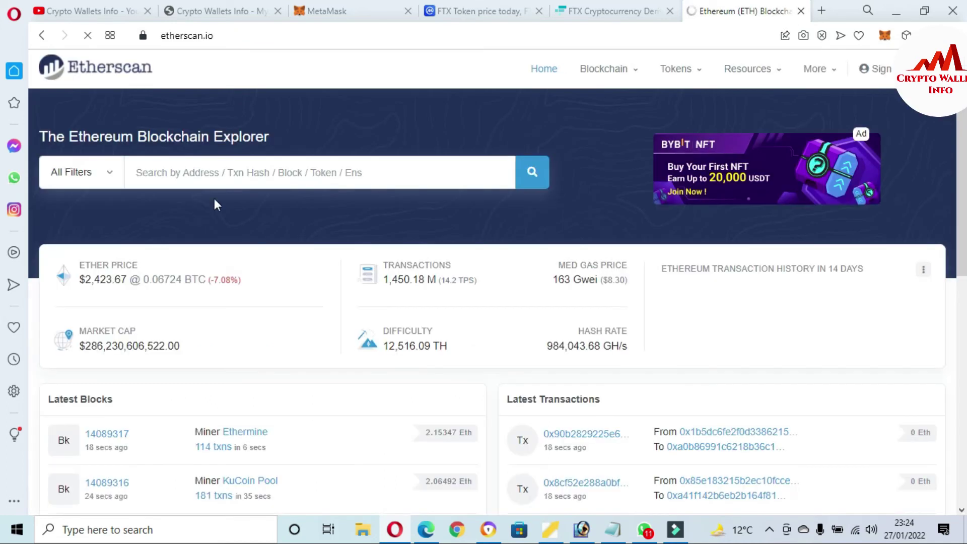
- Search Etherscan for 'ftx', open the FTX Token (FTT) page and copy its contract address
click(278, 173)
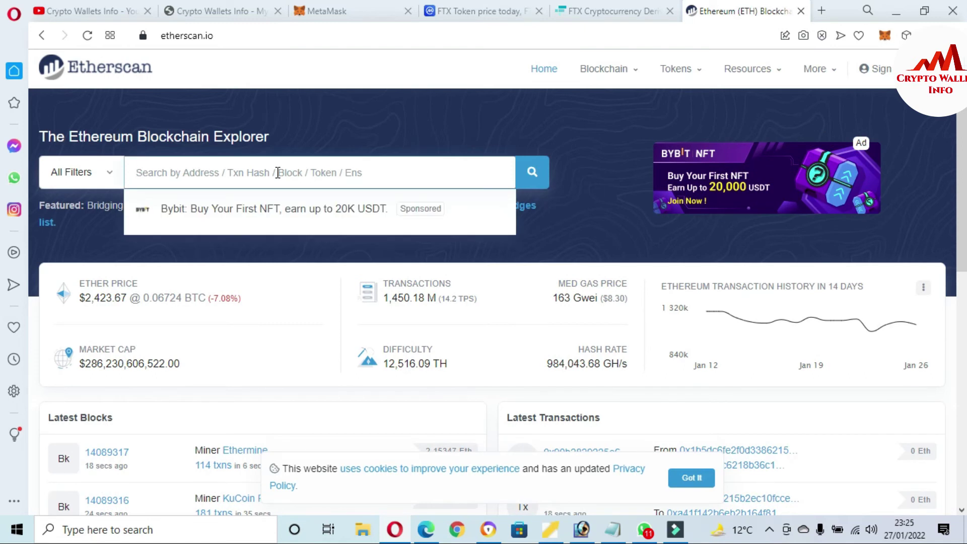
text(f)
key(BackSpace)
text(f)
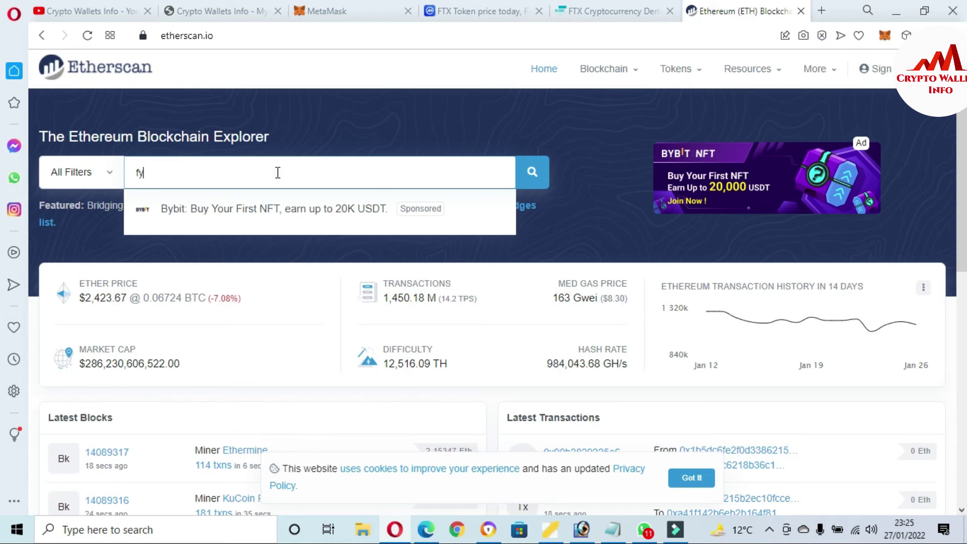
text(y)
key(BackSpace)
text(tx)
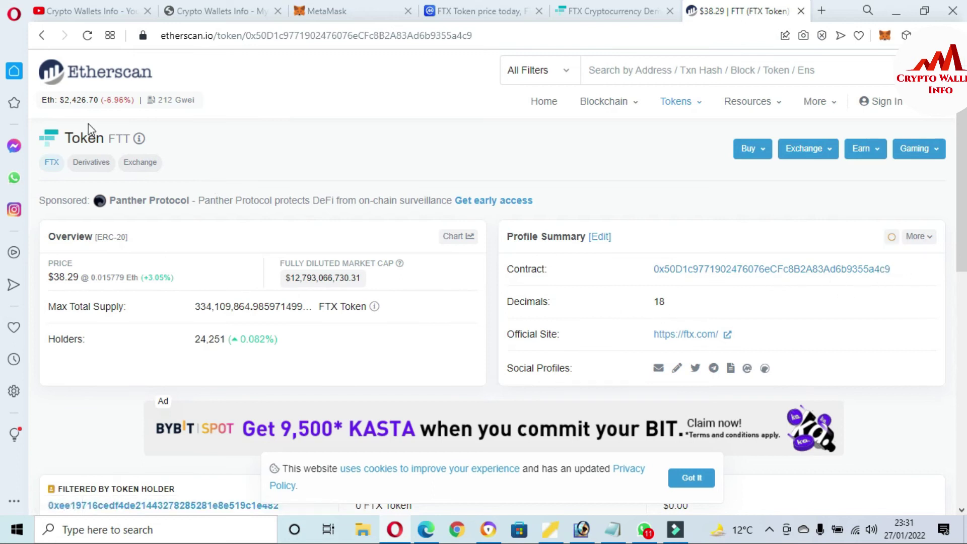
drag(108, 135, 127, 135)
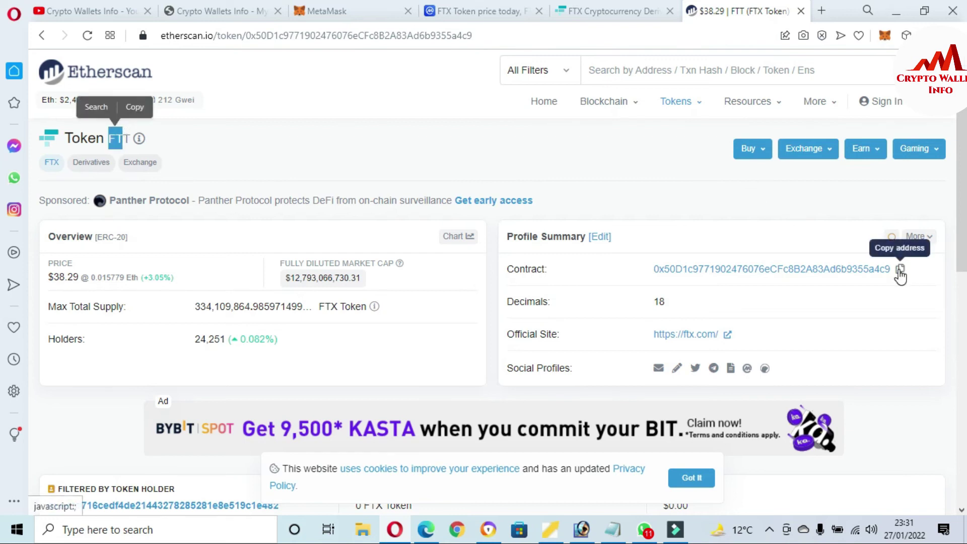
click(899, 272)
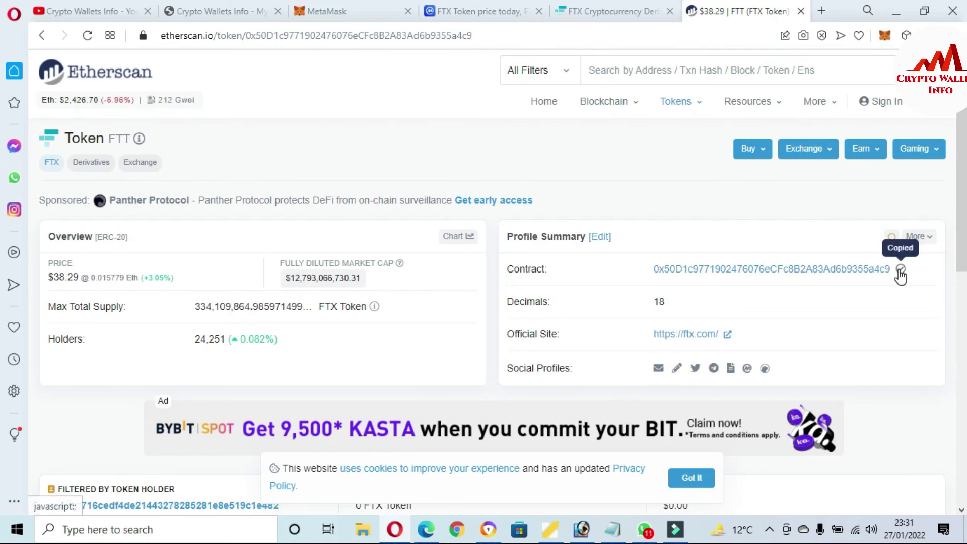
- Switch to the MetaMask tab and confirm the wallet is on Ethereum Mainnet
click(331, 6)
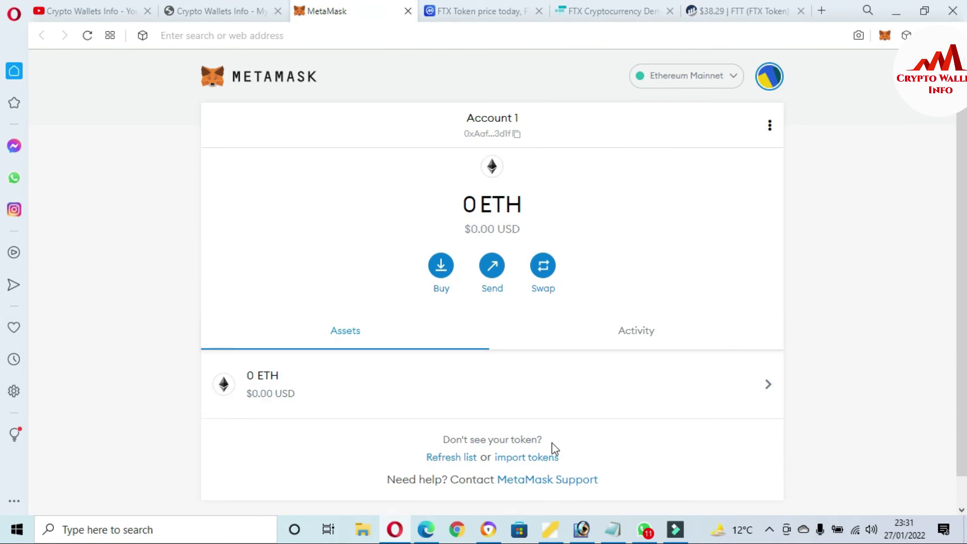
click(732, 91)
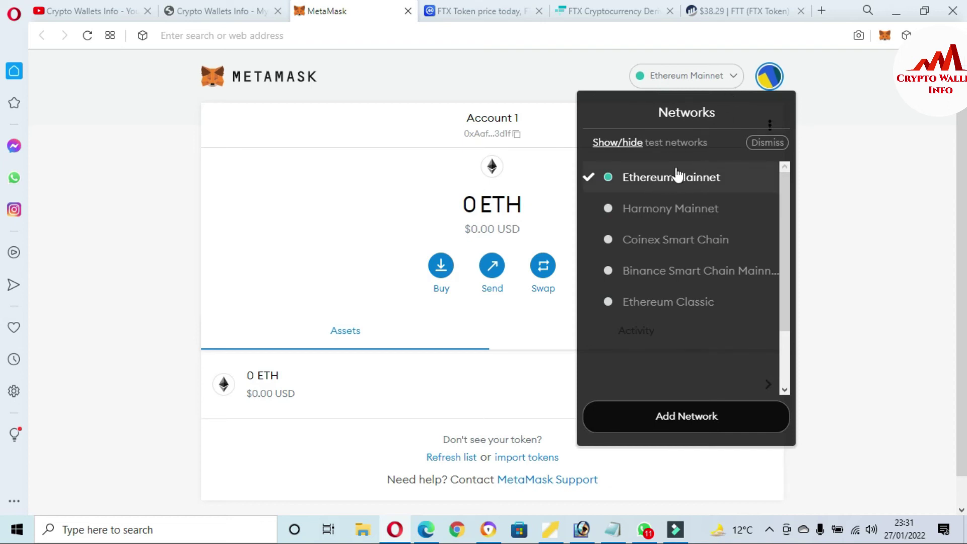
click(872, 135)
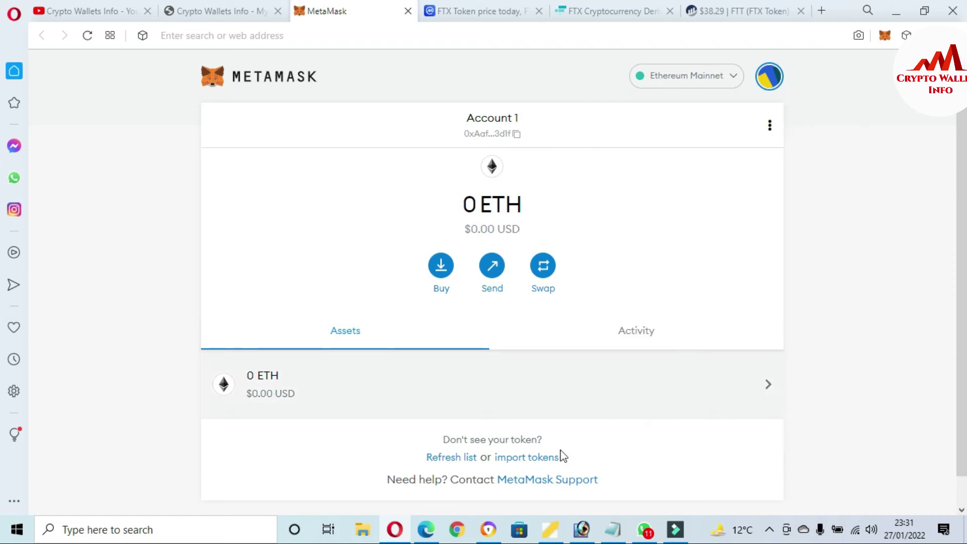
- Import FTX Token as a custom token using the pasted FTT contract address
click(527, 459)
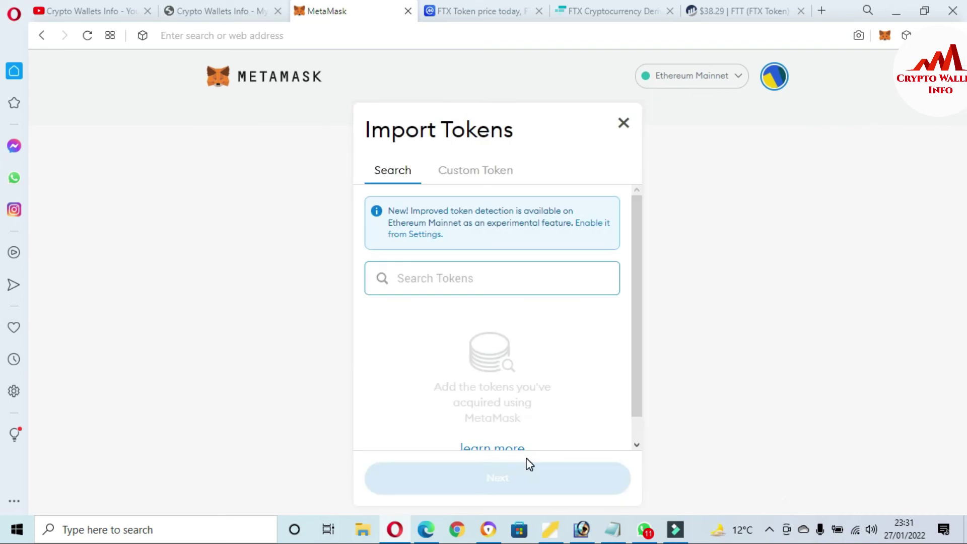
click(461, 172)
click(420, 308)
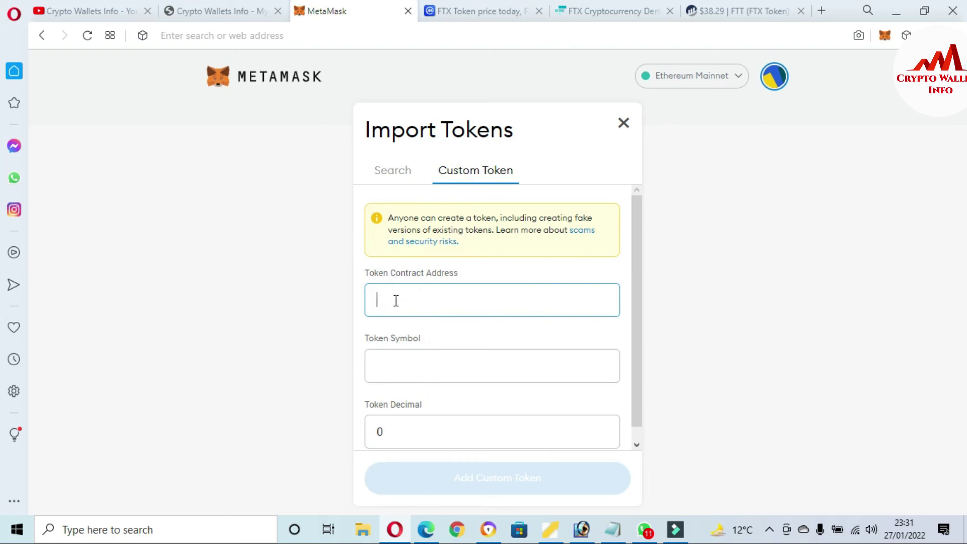
key(ctrl+v)
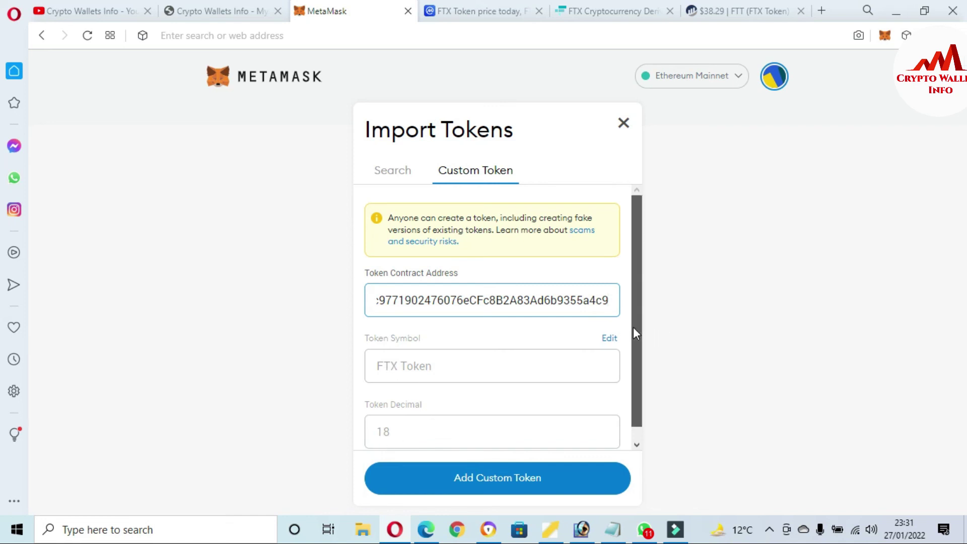
scroll(633, 327, down, 2)
click(484, 477)
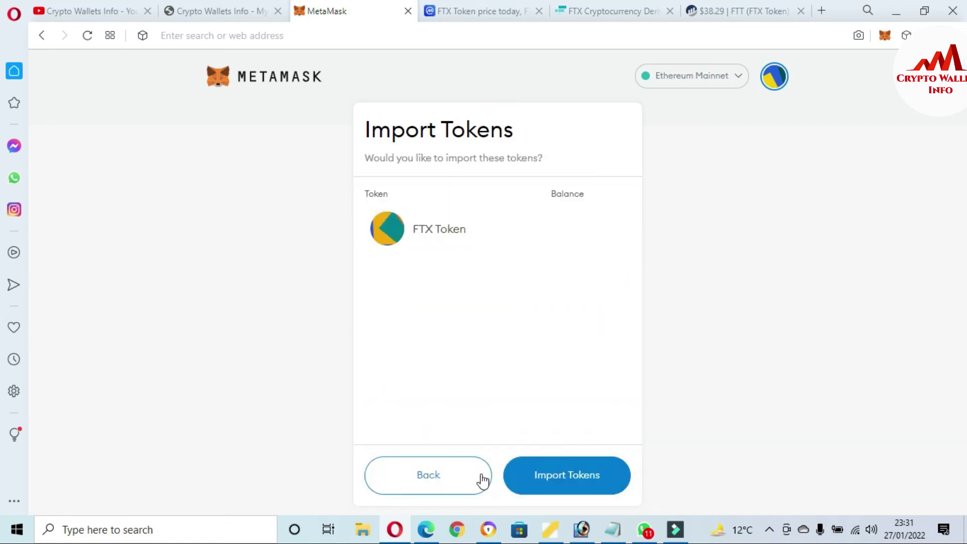
click(582, 478)
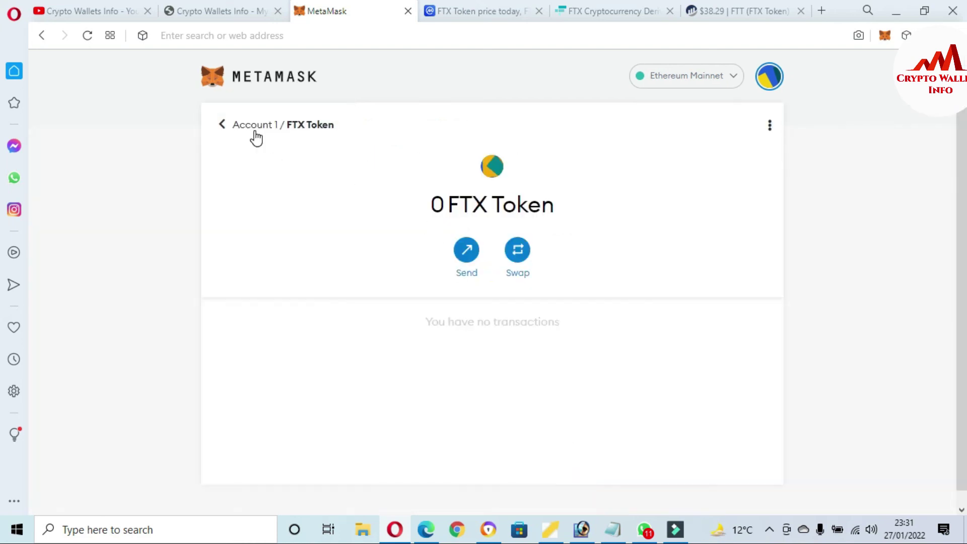
- View 0 FTX Token in Account 1's assets list, then return to the Crypto Wallets Info YouTube tab
click(255, 129)
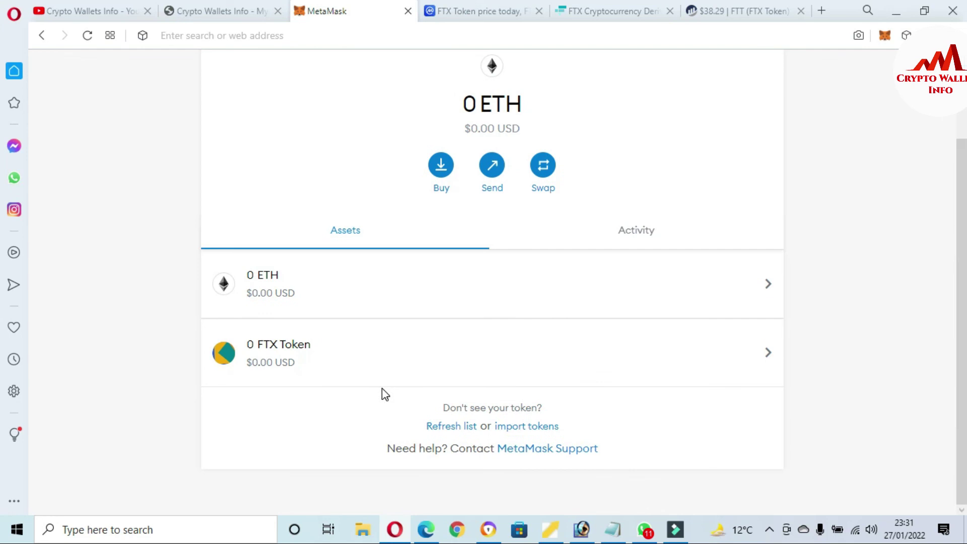
mouse_move(249, 363)
mouse_move(357, 388)
click(80, 7)
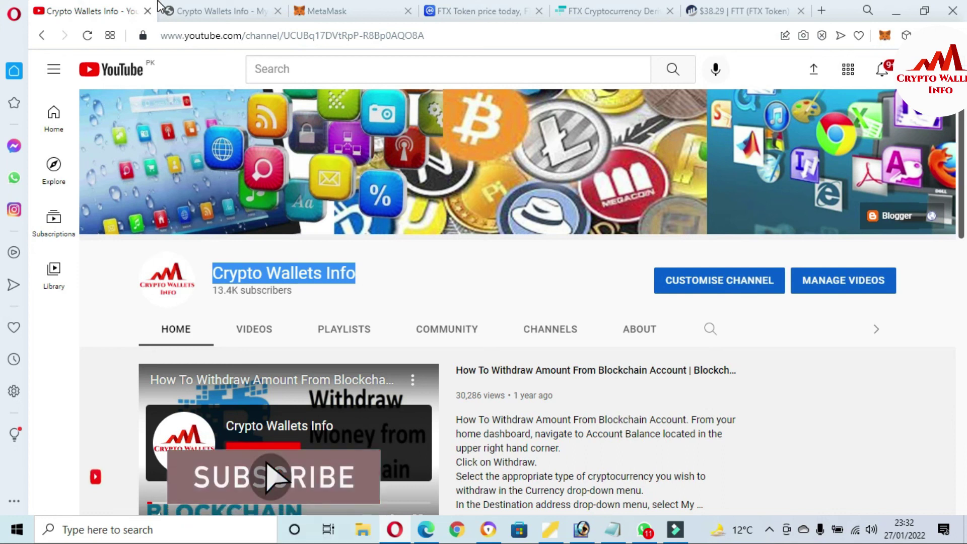
- Switch to the cryptowalletsinfo.com tab showing its recent posts
click(199, 7)
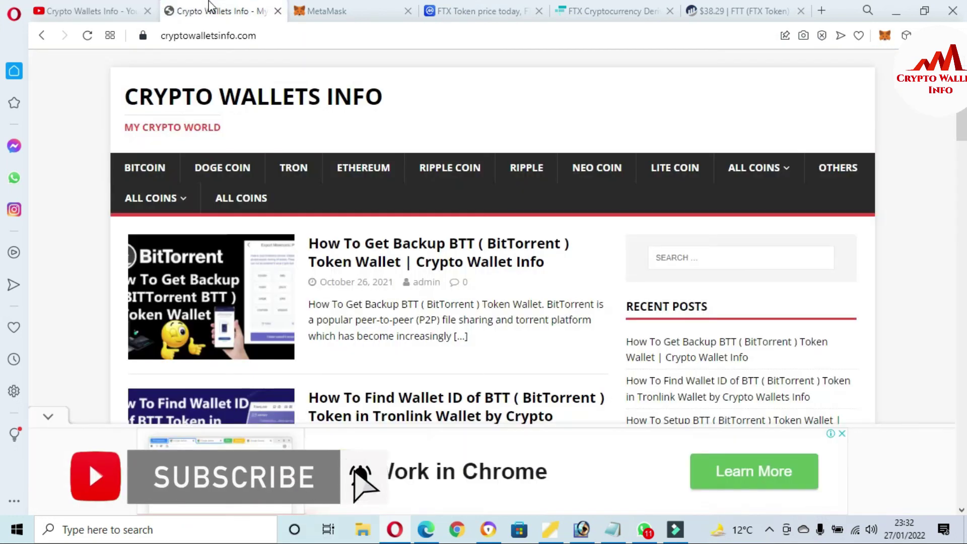